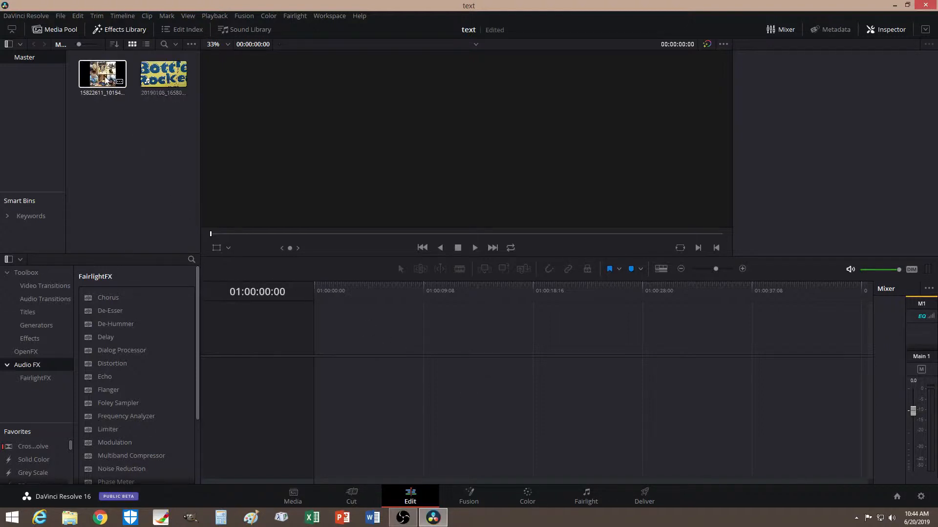
# Place the collage image and, after a gap, the Bottle Rocket video on the timeline, and remove the video's audio.
pyautogui.moveTo(103, 74); pyautogui.dragTo(305, 367)
pyautogui.moveTo(97, 83); pyautogui.dragTo(570, 388)
pyautogui.moveTo(159, 79); pyautogui.dragTo(649, 367)
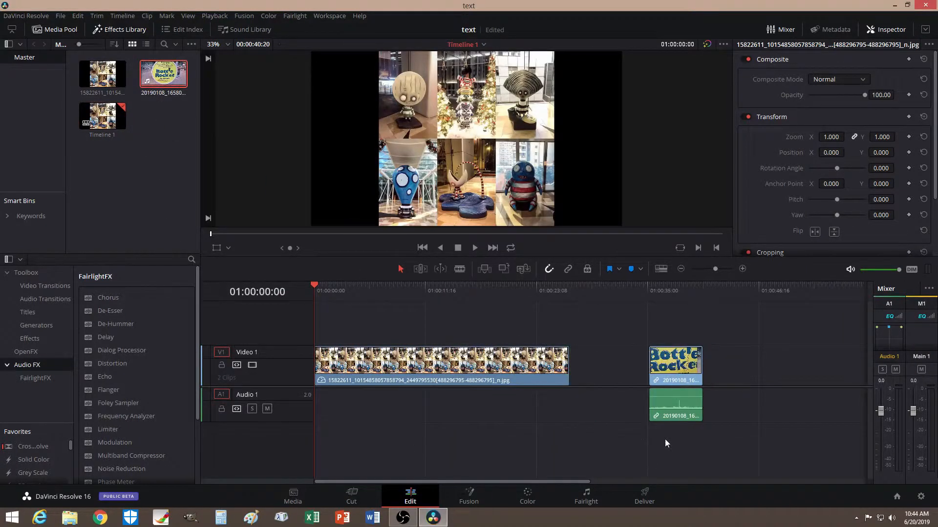
pyautogui.click(673, 420)
pyautogui.press('Delete')
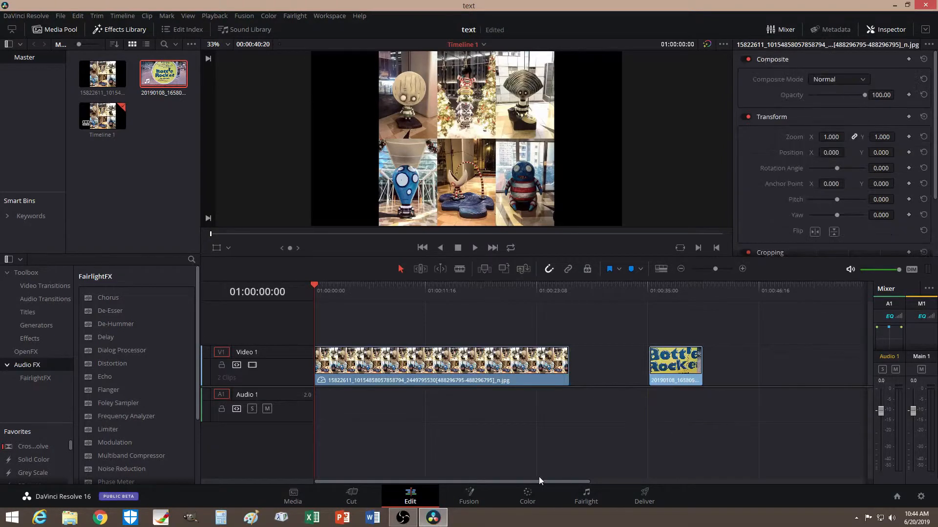
# Change the Bottle Rocket clip's speed to 50%, with Ripple sequence enabled and keyframes set to Stretch to fit.
pyautogui.moveTo(539, 483); pyautogui.dragTo(605, 473)
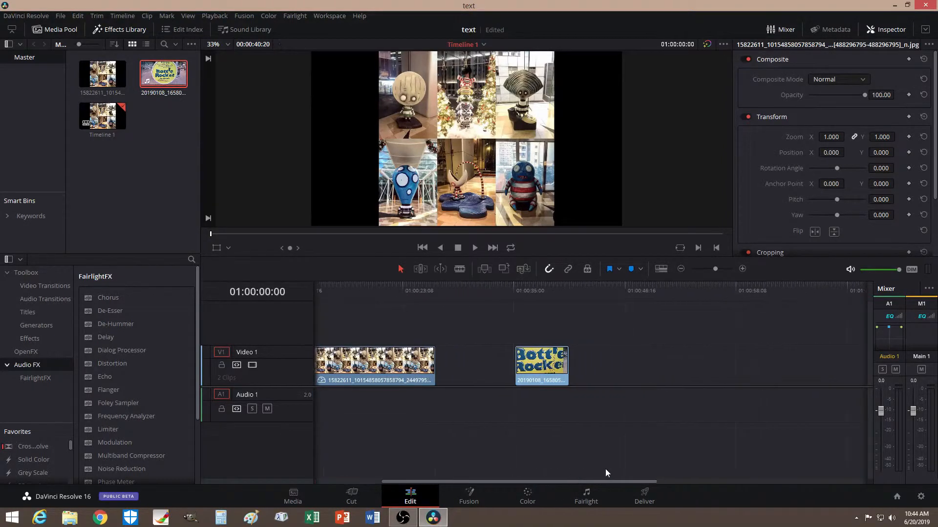
pyautogui.rightClick(539, 367)
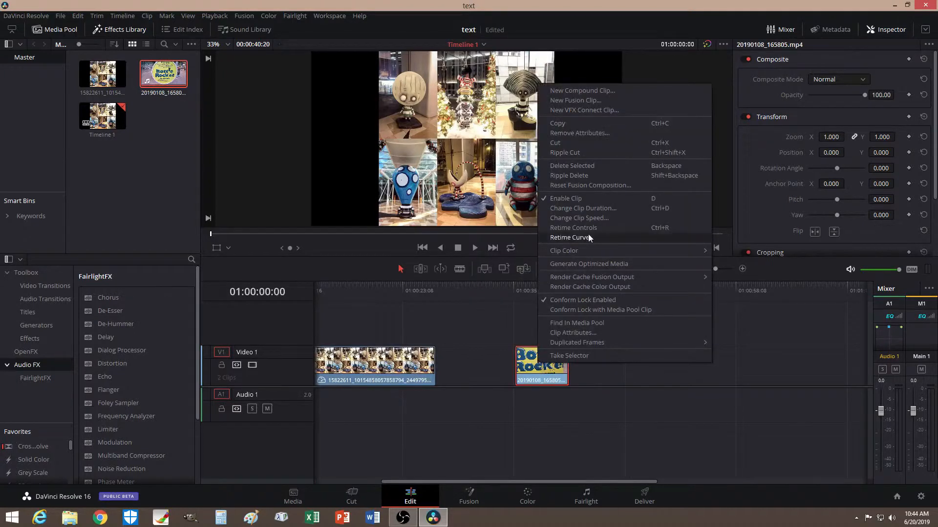
pyautogui.click(590, 219)
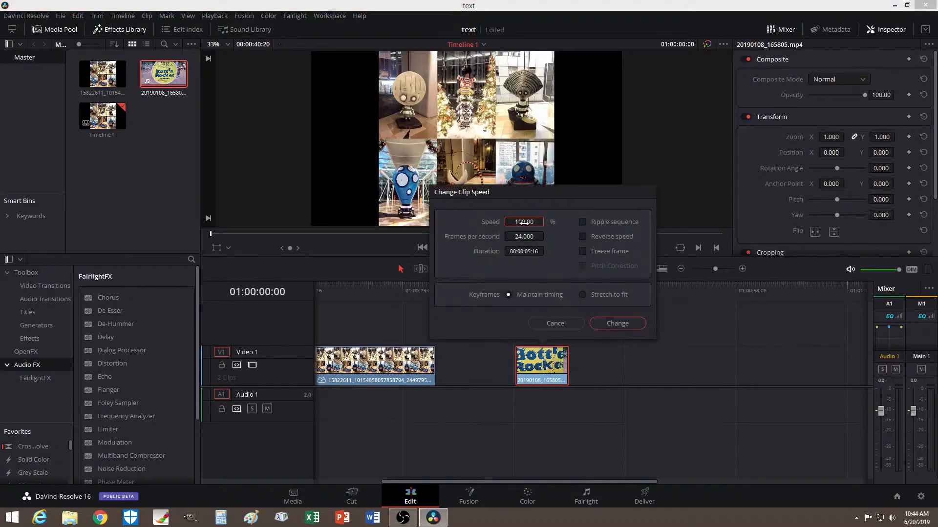
pyautogui.click(582, 222)
pyautogui.click(583, 295)
pyautogui.write('50')
pyautogui.press('Return')
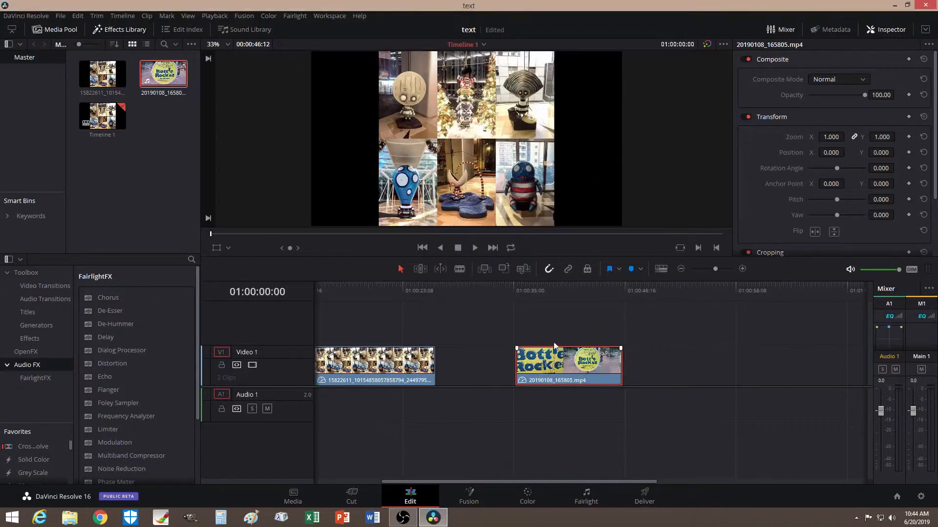
# Scrub through the Bottle Rocket video and the collage image to preview both clips.
pyautogui.click(516, 287)
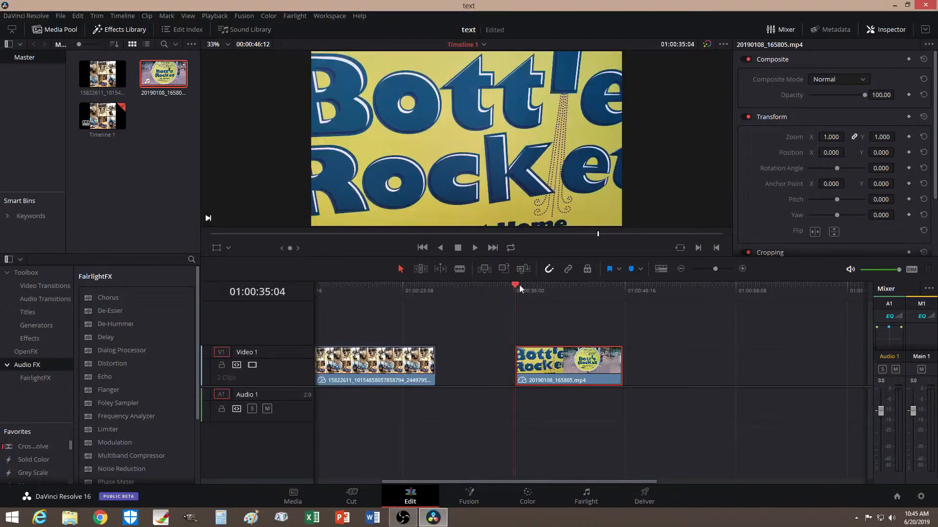
pyautogui.moveTo(516, 286); pyautogui.dragTo(600, 288)
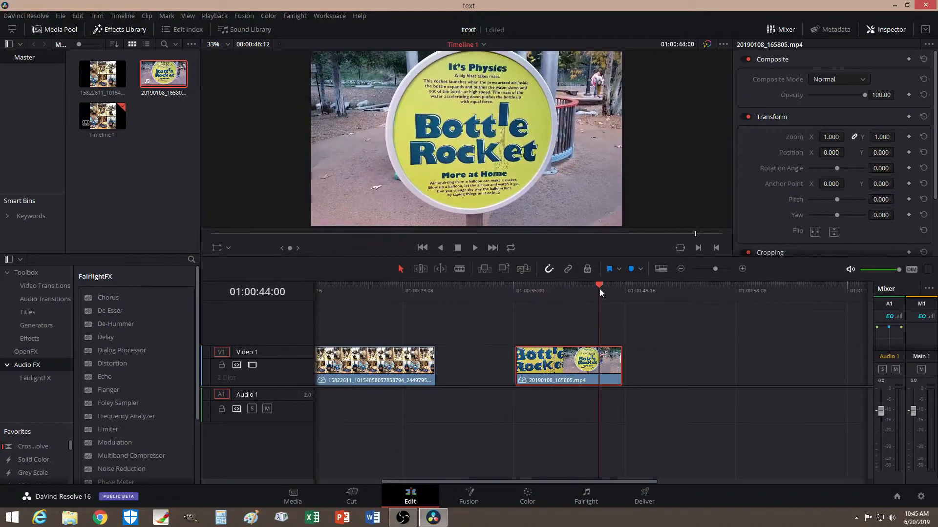
pyautogui.moveTo(526, 482); pyautogui.dragTo(449, 481)
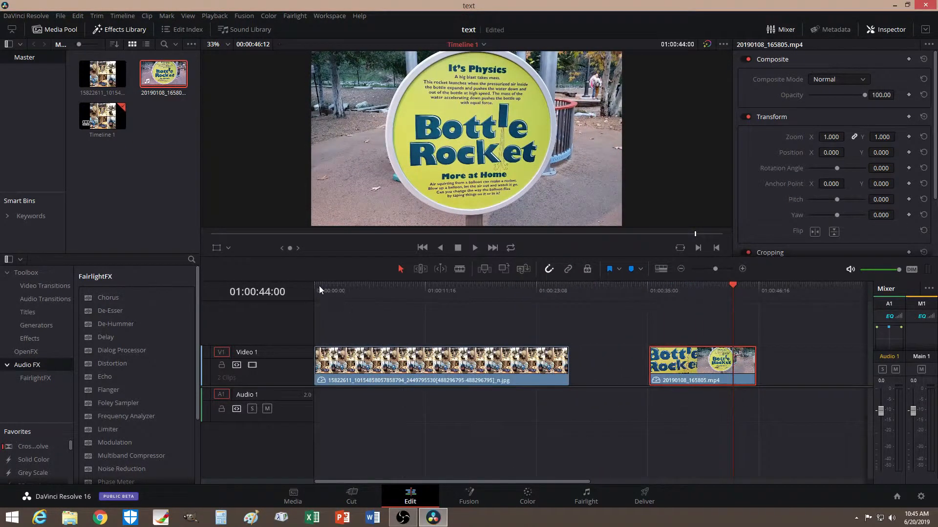
pyautogui.moveTo(320, 289); pyautogui.dragTo(505, 309)
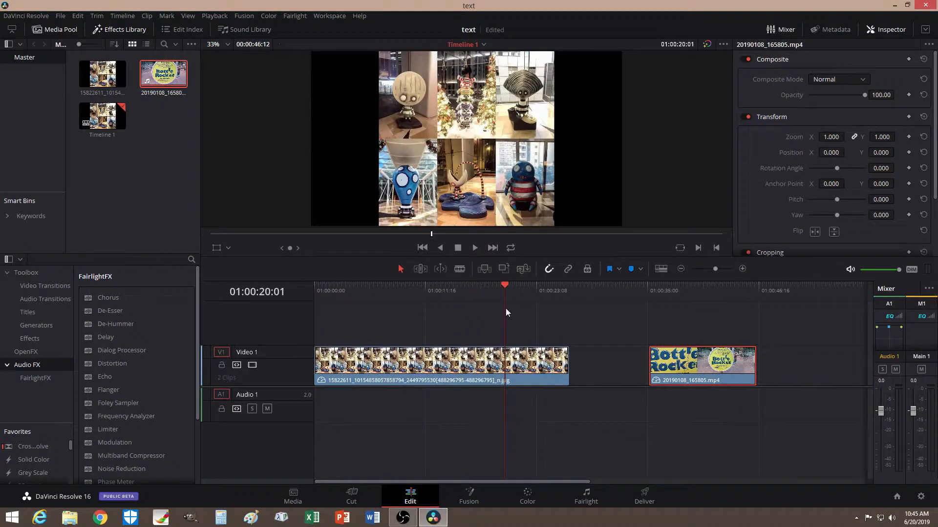
# Switch to Paint and fill the blank canvas with black.
pyautogui.click(251, 517)
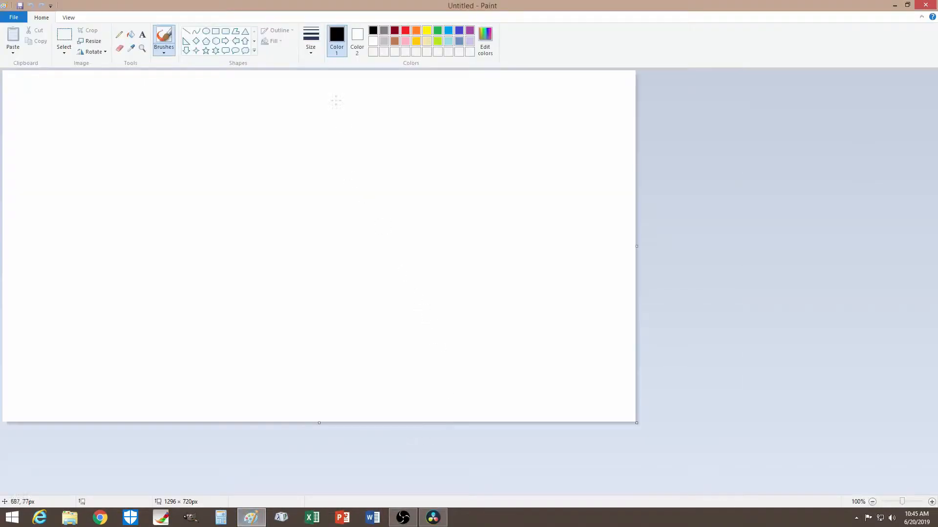
pyautogui.click(130, 35)
pyautogui.click(176, 110)
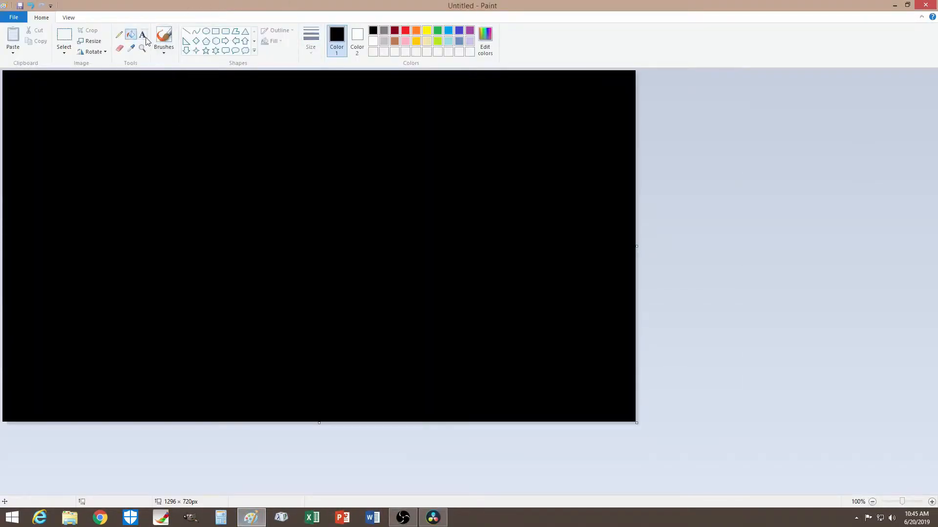
# Add a text box about 874 × 330 px on the black canvas with the word "Tutorial" in white.
pyautogui.click(142, 34)
pyautogui.click(375, 43)
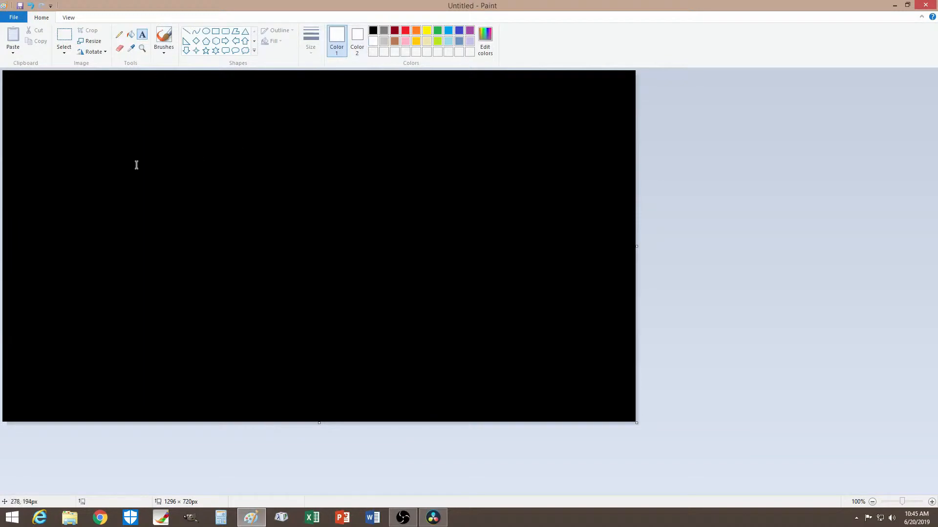
pyautogui.moveTo(89, 142); pyautogui.dragTo(519, 306)
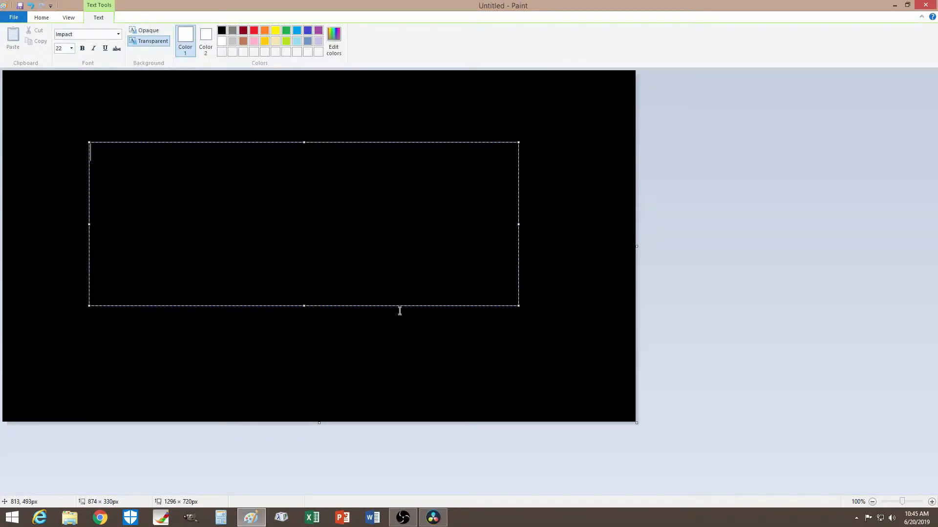
pyautogui.write('Tutorial')
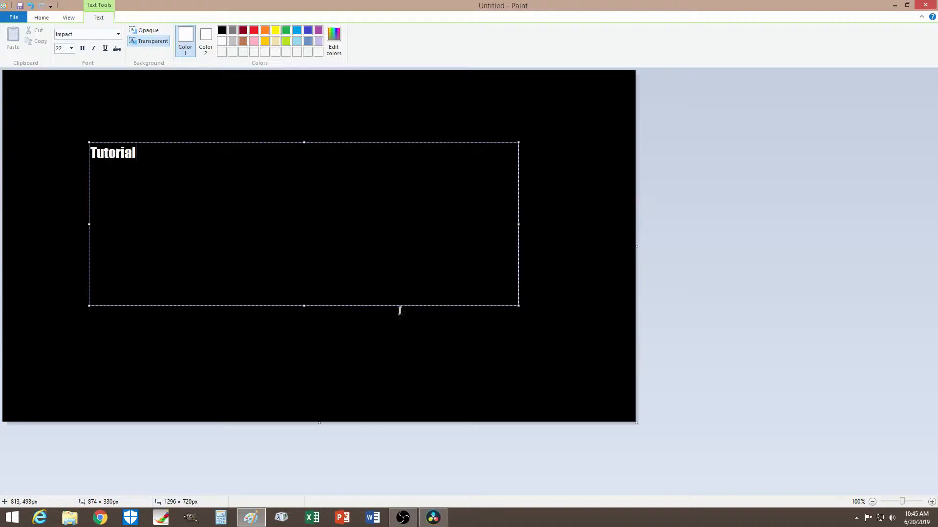
# Set the "Tutorial" text's font size to 48, and close Paint without saving the image.
pyautogui.moveTo(136, 153); pyautogui.dragTo(71, 147)
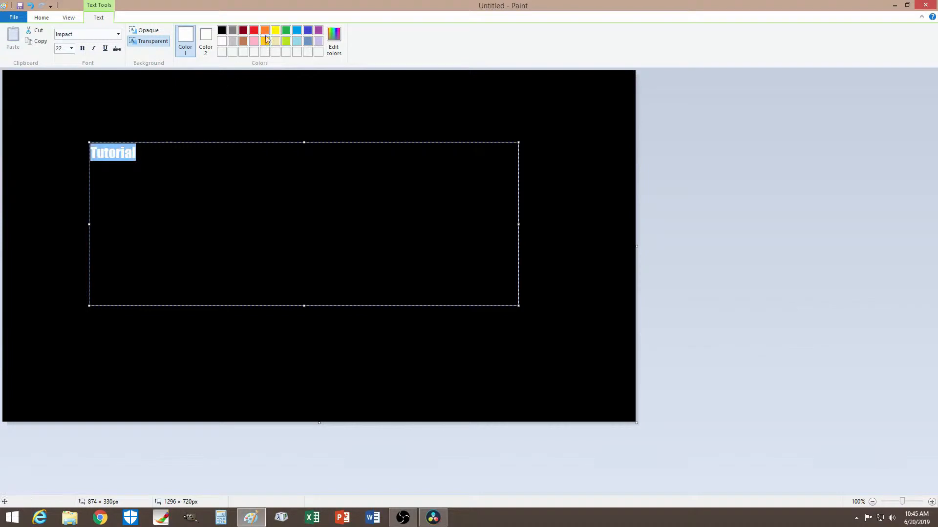
pyautogui.click(72, 48)
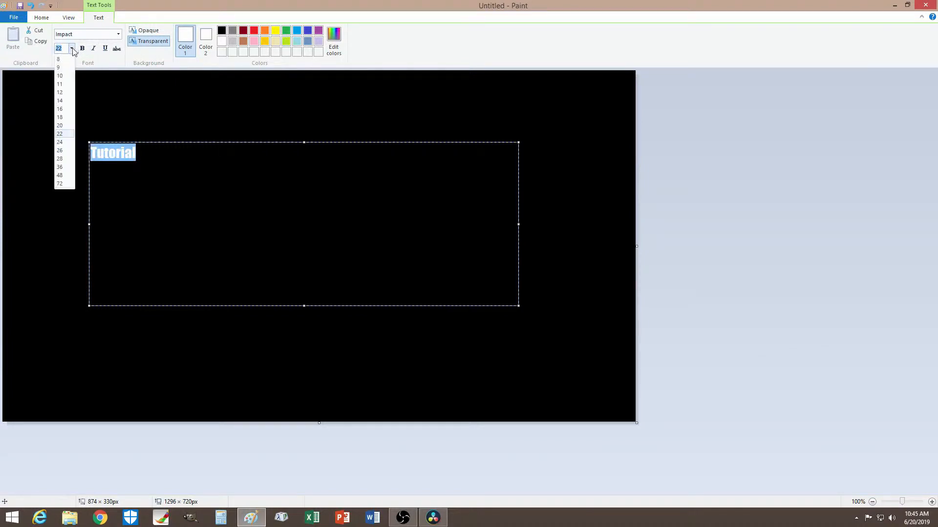
pyautogui.click(65, 180)
pyautogui.click(166, 166)
pyautogui.click(191, 166)
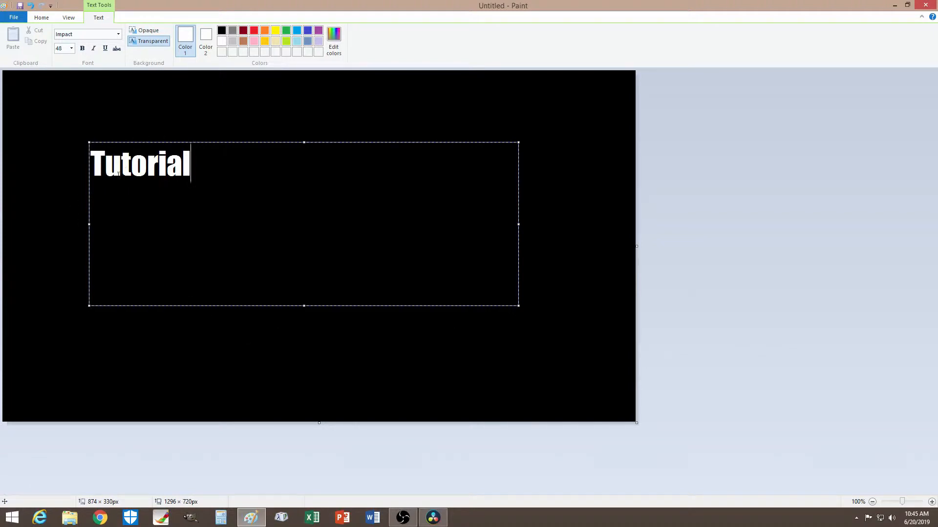
pyautogui.click(115, 109)
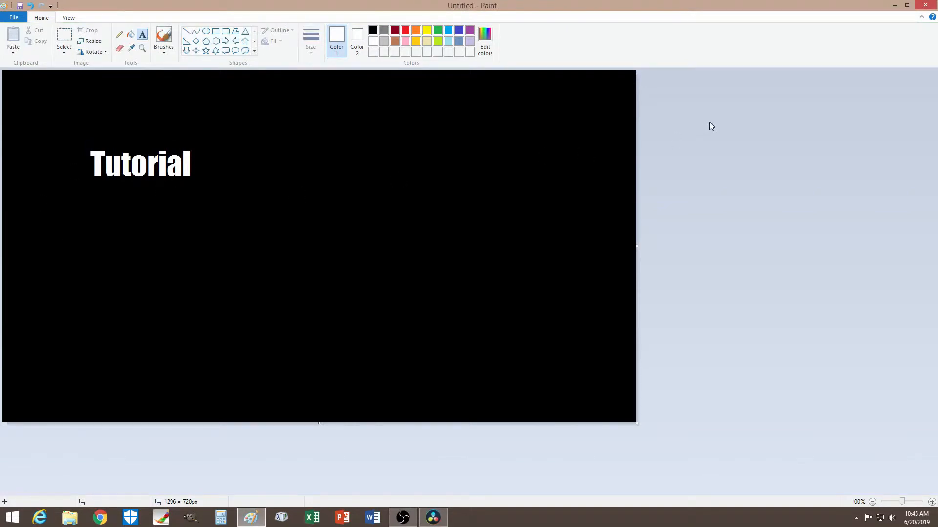
pyautogui.click(924, 5)
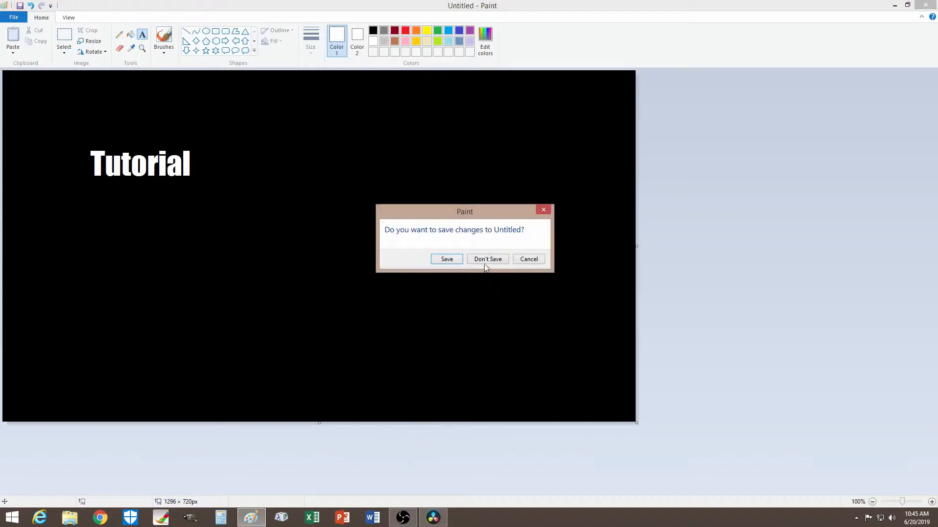
pyautogui.click(488, 260)
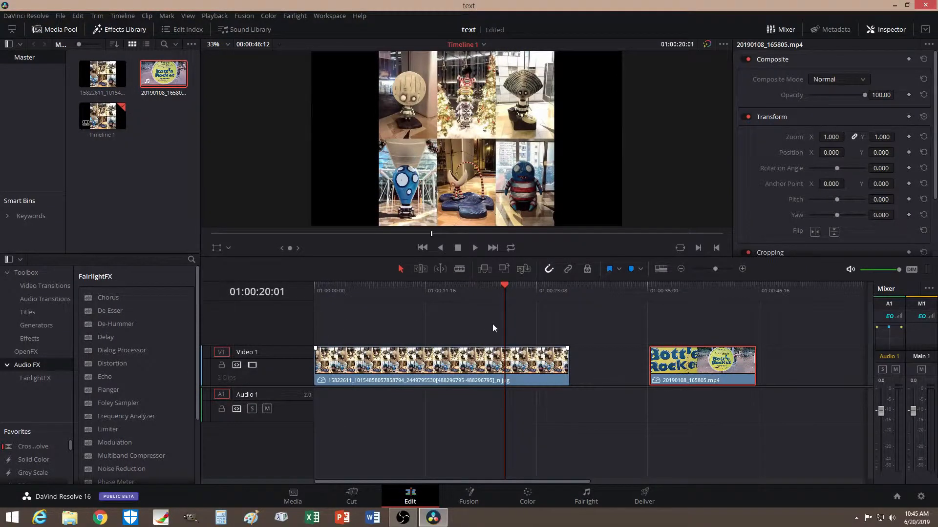
# Set the collage image clip's zoom to 1.530 and its vertical position to -487.
pyautogui.moveTo(504, 288); pyautogui.dragTo(415, 307)
pyautogui.click(538, 366)
pyautogui.moveTo(830, 136); pyautogui.dragTo(897, 153)
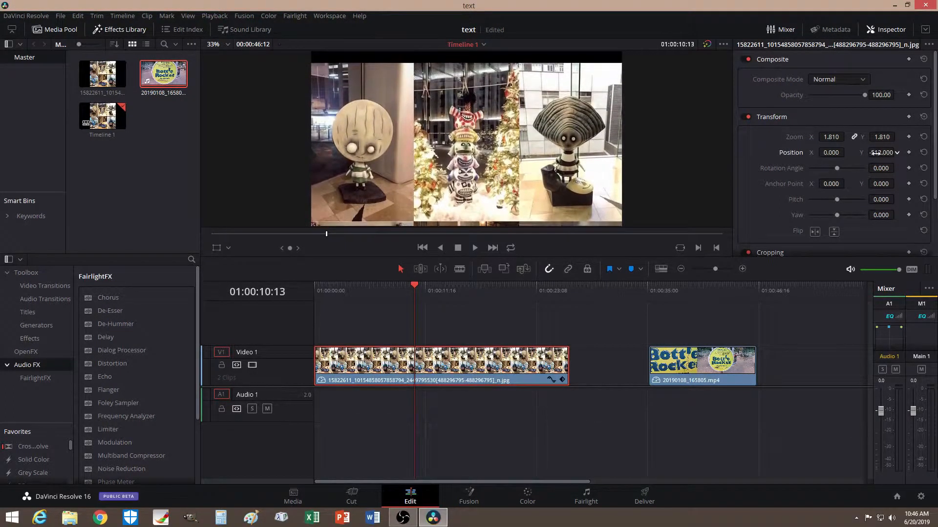
pyautogui.moveTo(833, 145); pyautogui.dragTo(874, 153)
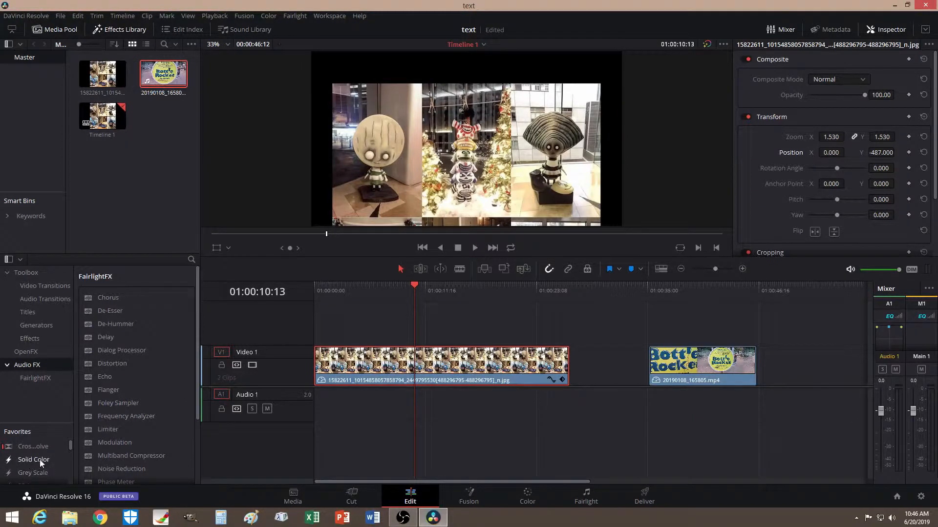
# Add a Solid Color generator on a new video track above the collage image and extend it to the image's length.
pyautogui.moveTo(30, 459); pyautogui.dragTo(319, 327)
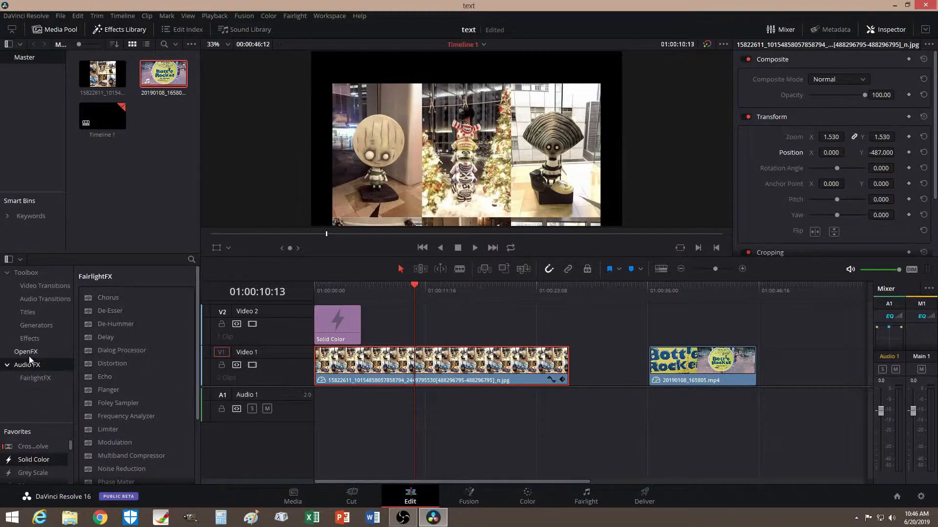
pyautogui.click(36, 325)
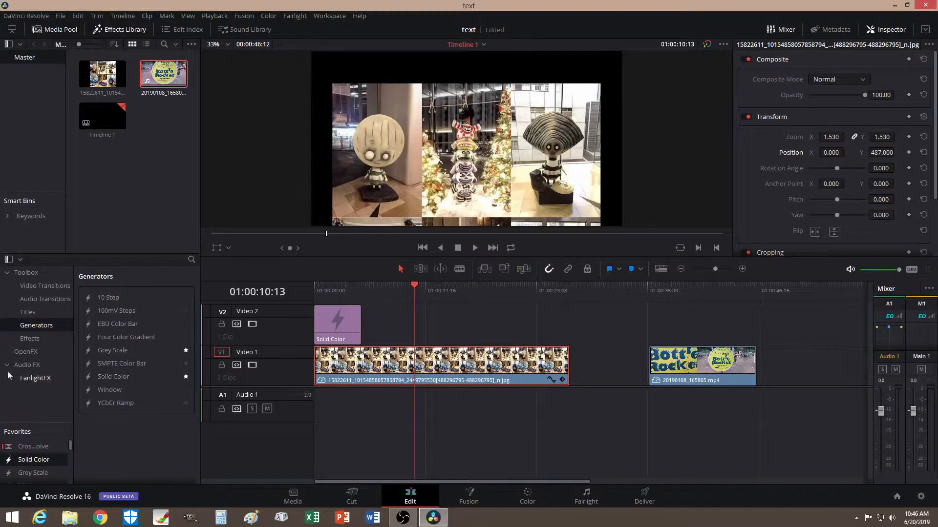
pyautogui.click(122, 31)
pyautogui.click(122, 30)
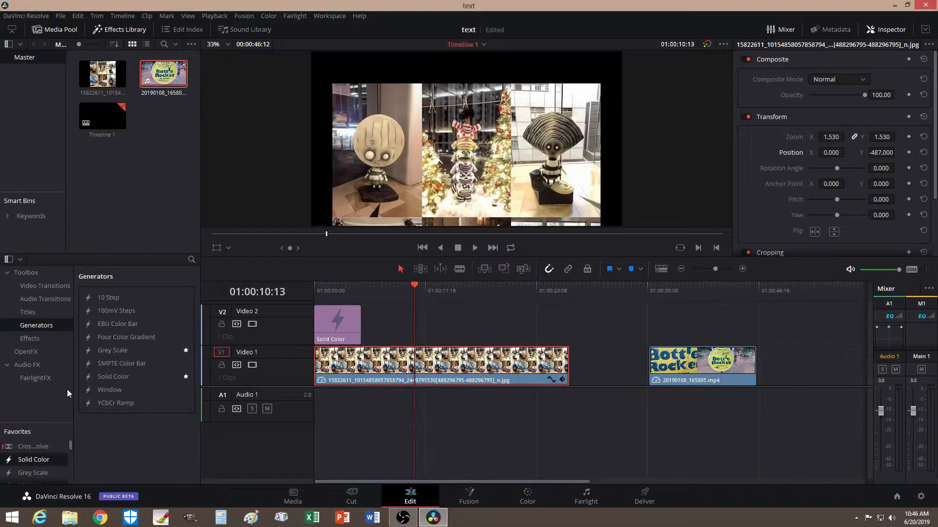
pyautogui.moveTo(360, 325); pyautogui.dragTo(564, 336)
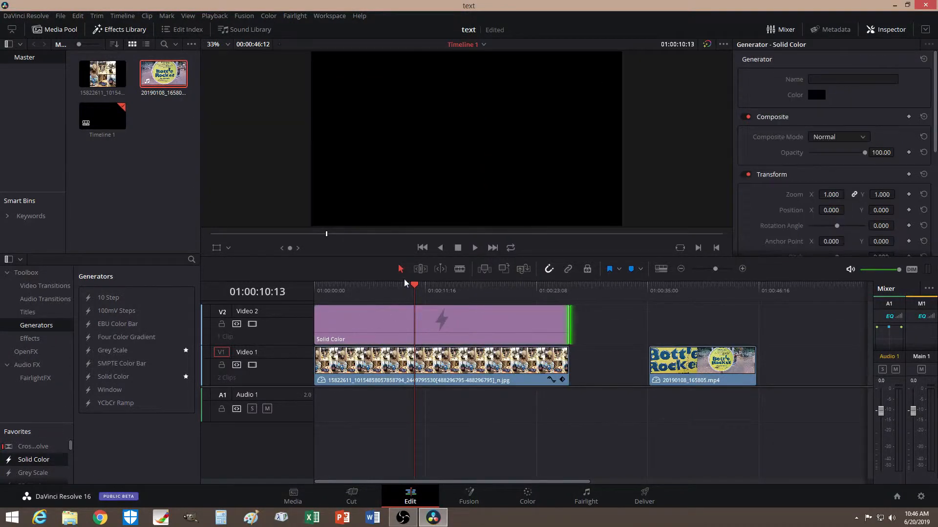
# Set the Solid Color generator's color to bright blue-violet, #511cff.
pyautogui.moveTo(405, 283); pyautogui.dragTo(449, 292)
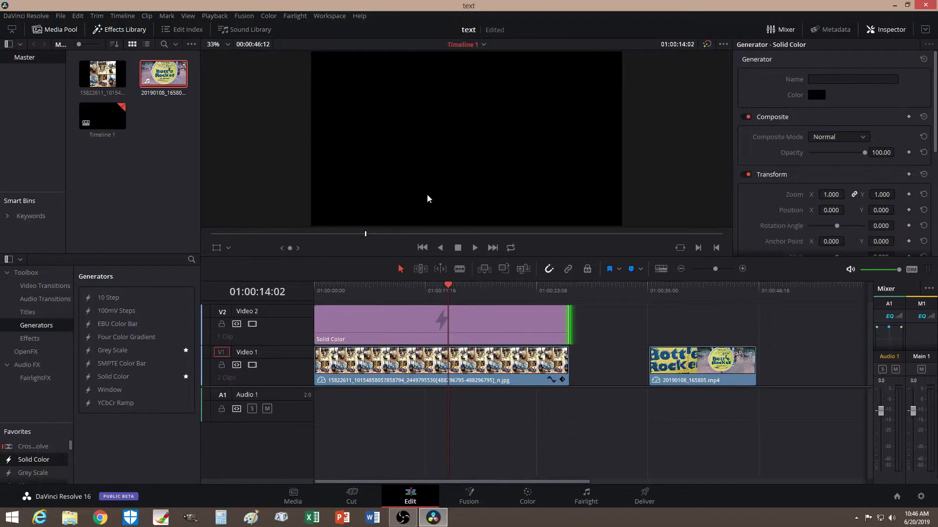
pyautogui.click(816, 97)
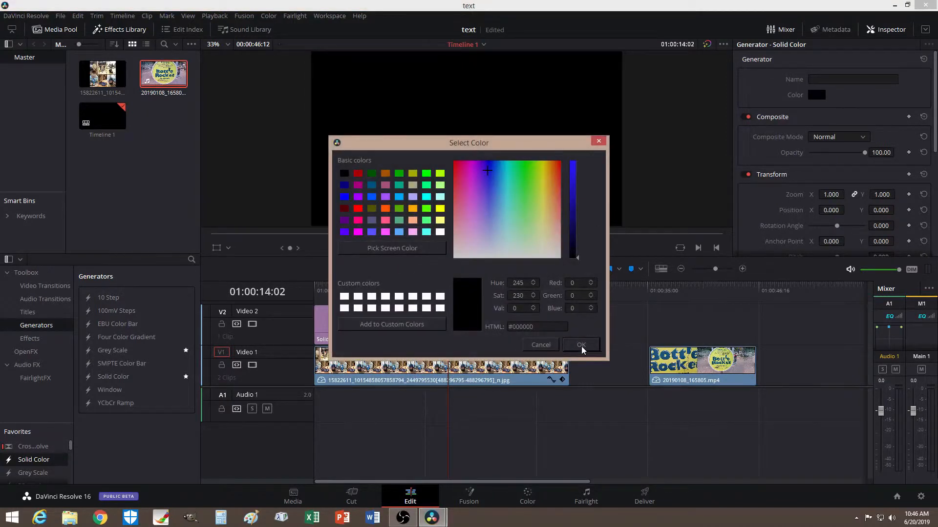
pyautogui.click(582, 346)
pyautogui.moveTo(448, 287); pyautogui.dragTo(419, 288)
pyautogui.click(815, 95)
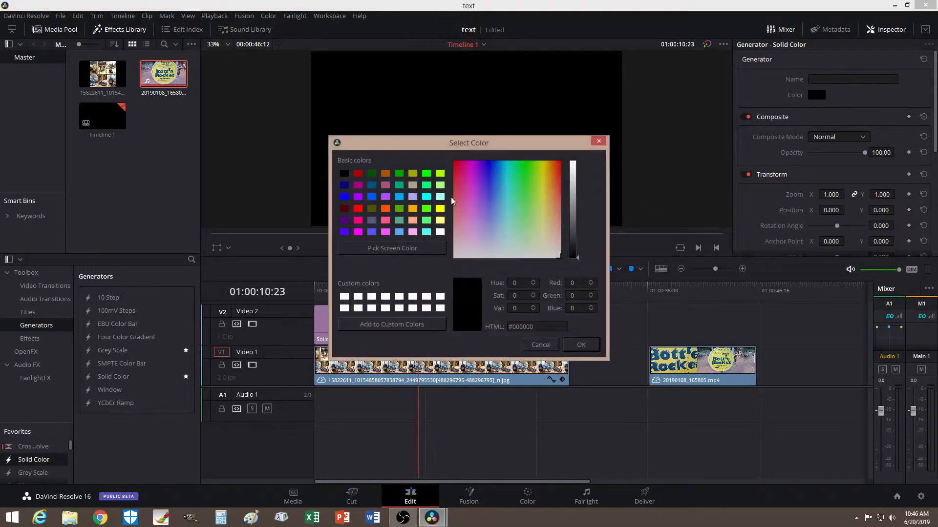
pyautogui.click(485, 171)
pyautogui.moveTo(577, 257); pyautogui.dragTo(577, 163)
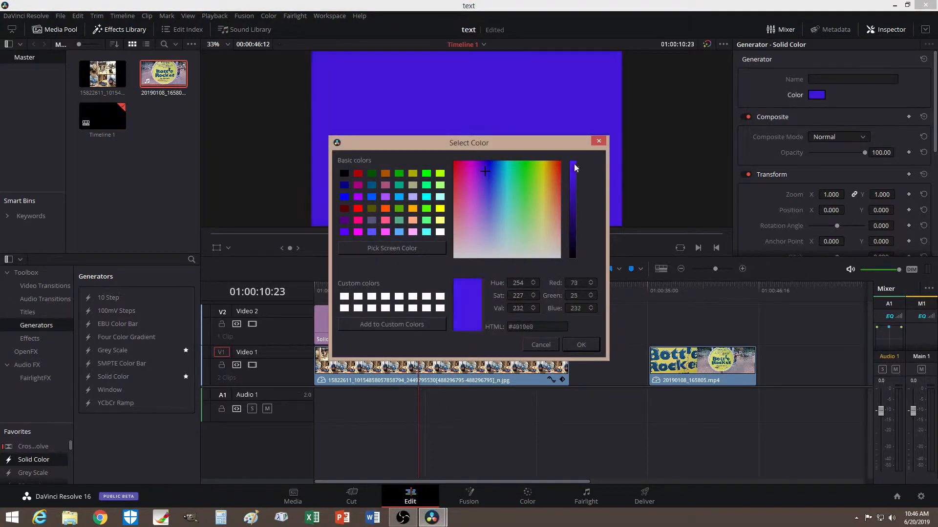
pyautogui.click(581, 345)
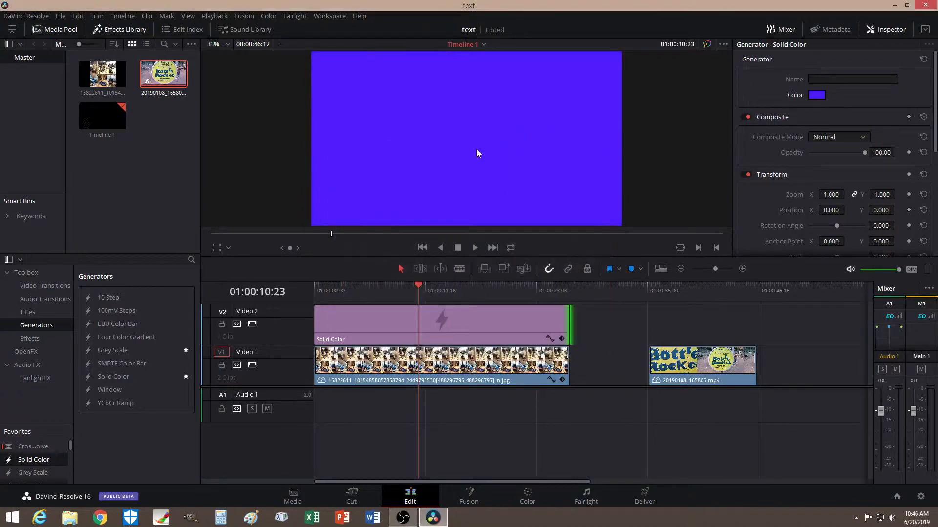
# Set the Solid Color generator's color back to black, #000000.
pyautogui.click(817, 96)
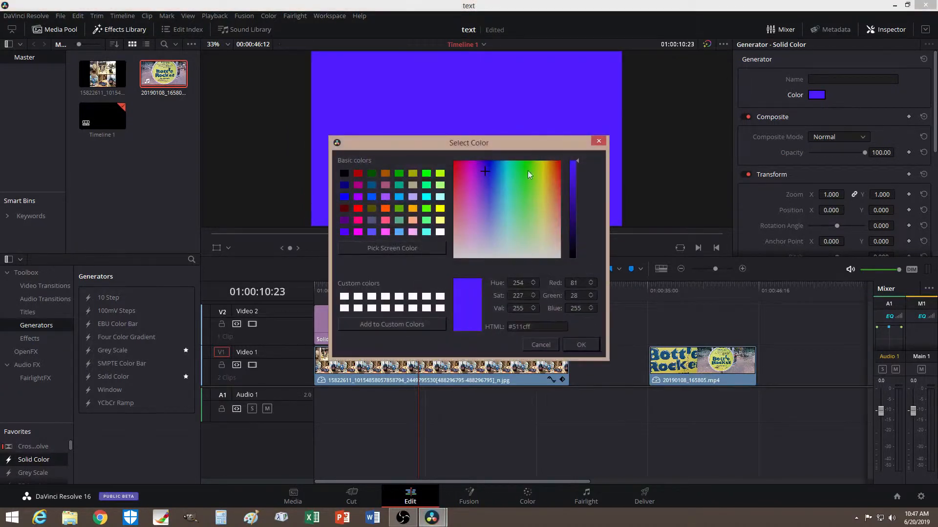
pyautogui.moveTo(578, 163); pyautogui.dragTo(582, 272)
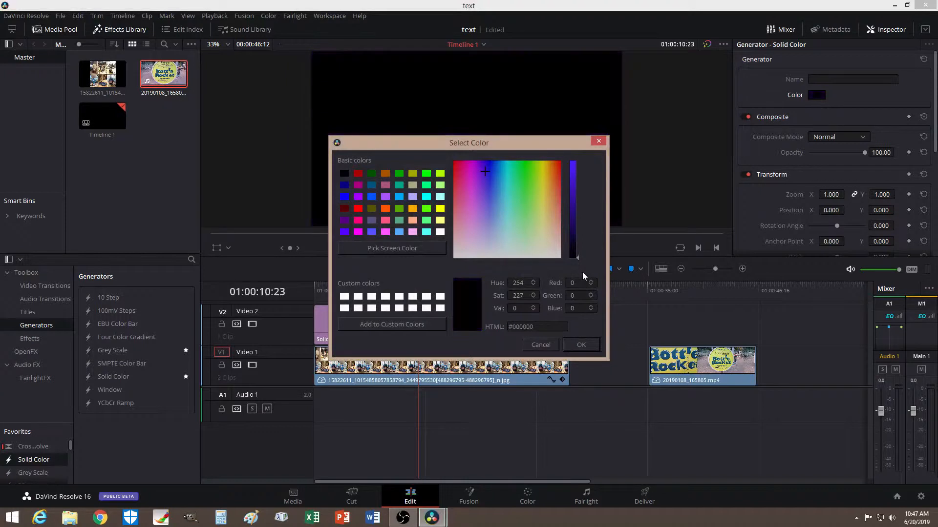
pyautogui.click(586, 347)
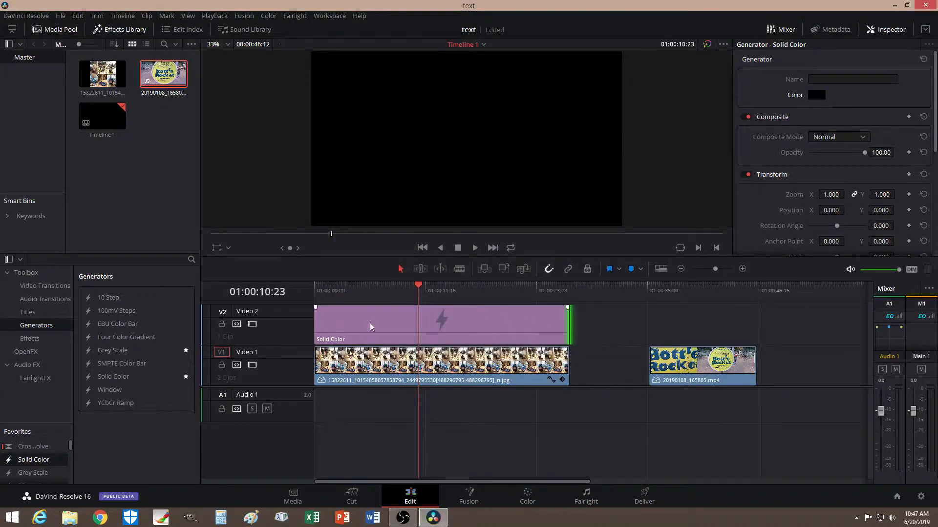
# Add a Text title on a new track above the Solid Color clip, matching its length, and change its text to "Tutorial".
pyautogui.click(28, 315)
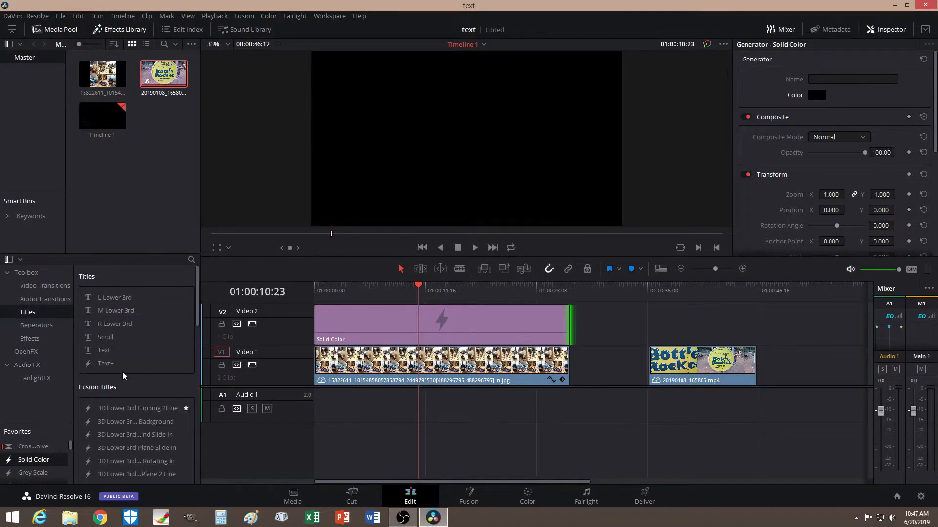
pyautogui.moveTo(104, 351); pyautogui.dragTo(569, 326)
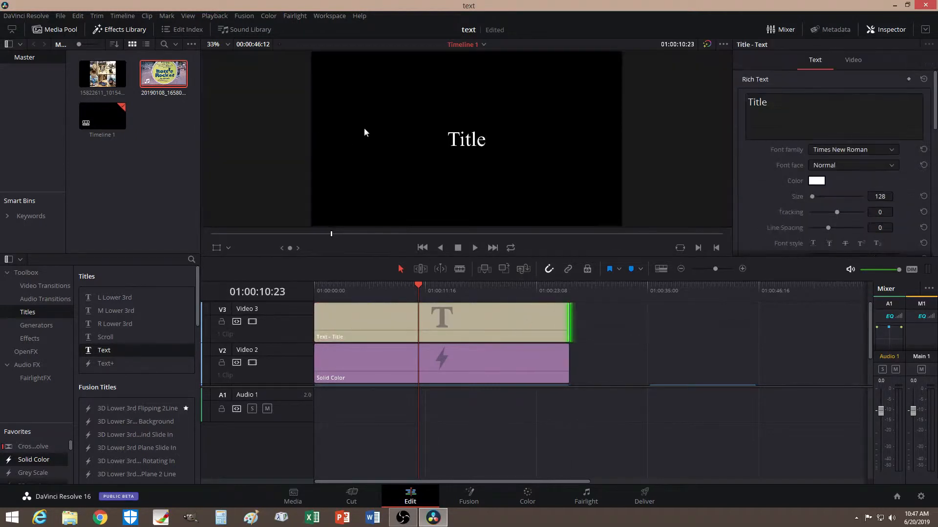
pyautogui.moveTo(771, 103); pyautogui.dragTo(732, 104)
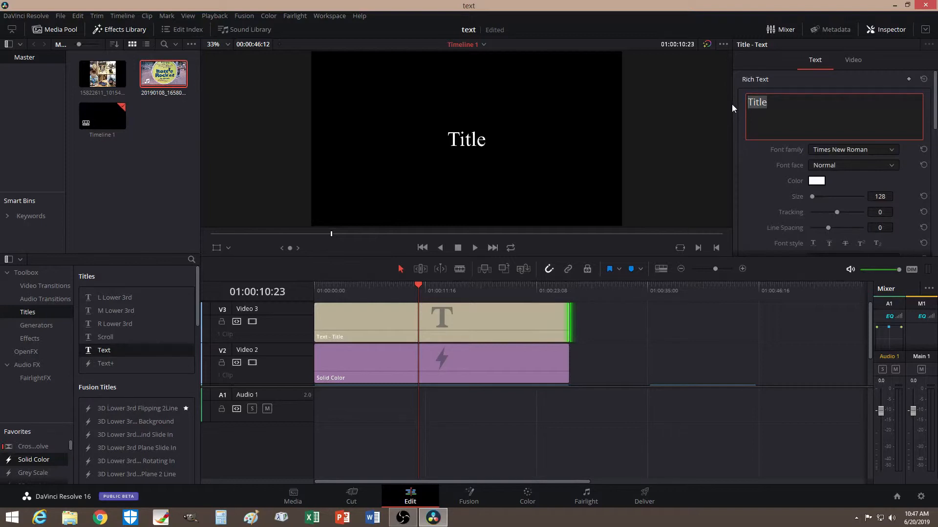
pyautogui.write('Tutorial')
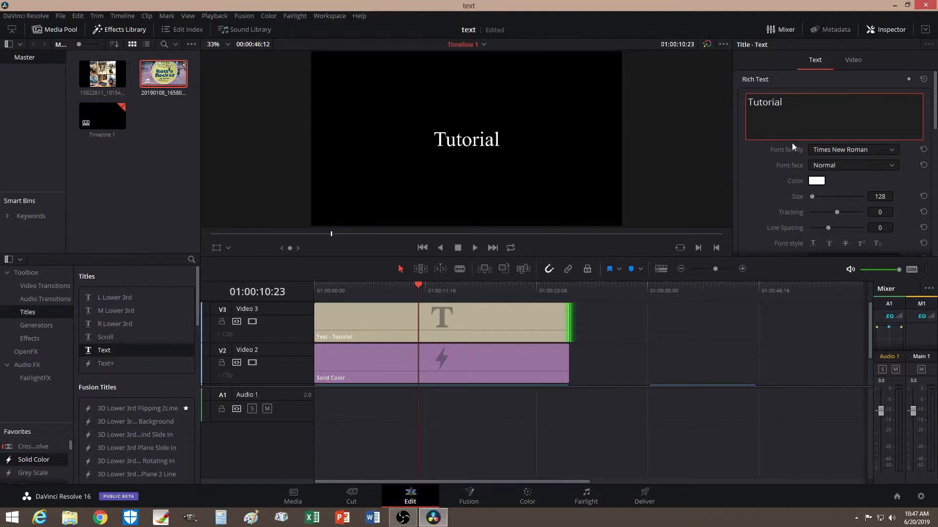
# Set the Tutorial title's font family to Open Sans.
pyautogui.click(844, 149)
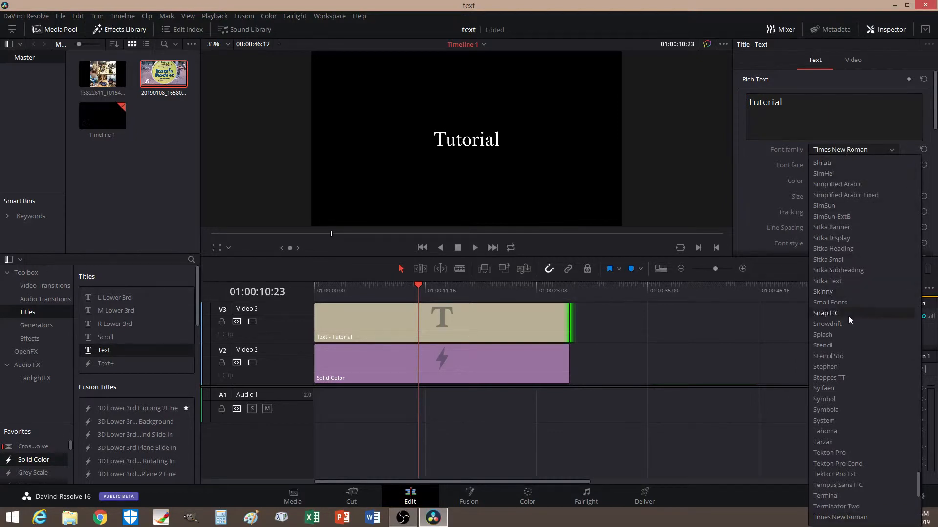
pyautogui.click(874, 150)
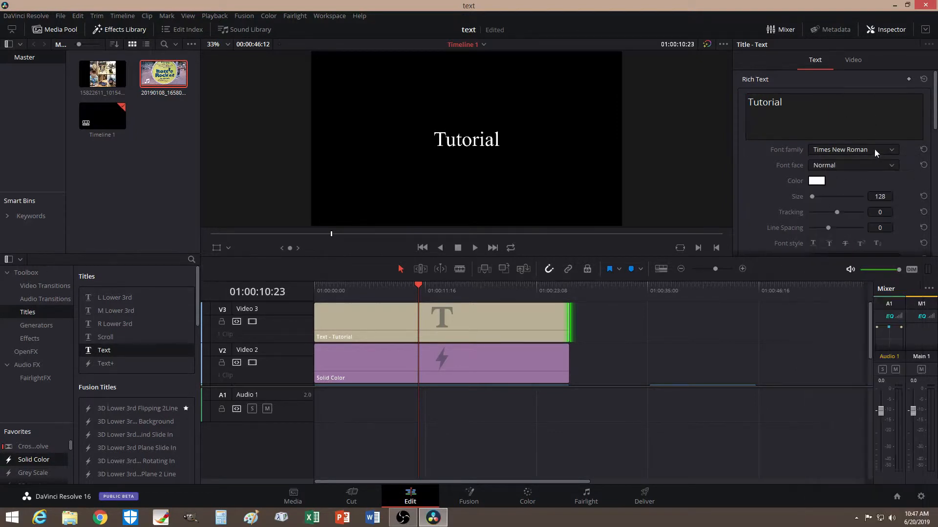
pyautogui.click(874, 148)
pyautogui.press('o')
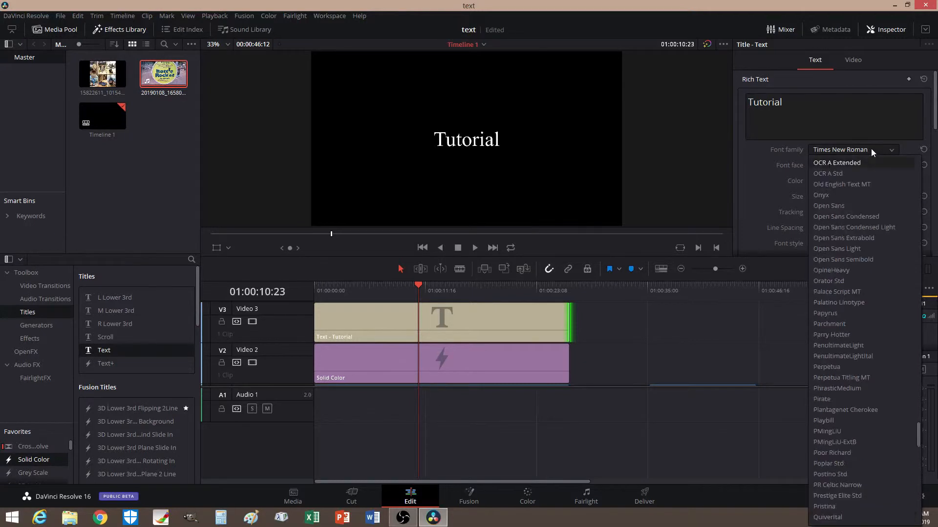
pyautogui.click(851, 209)
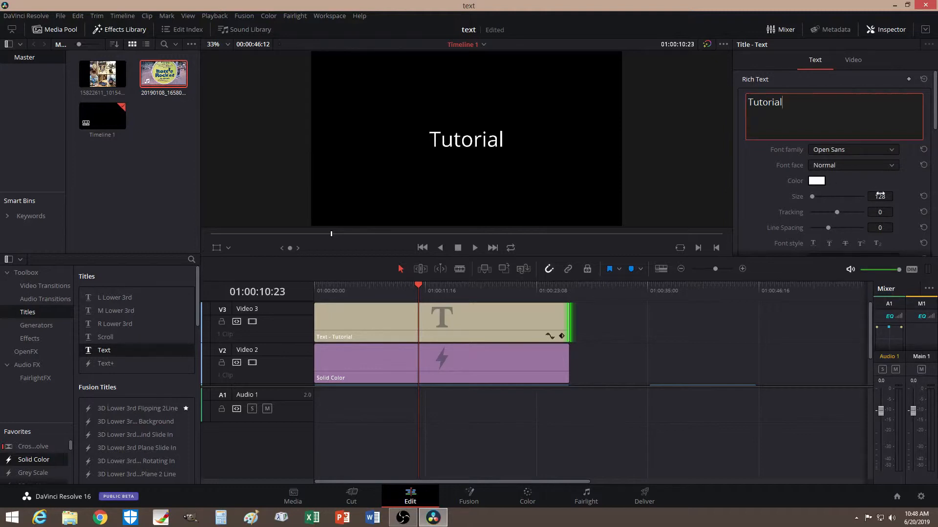
# Make the Tutorial title's font face Bold and enlarge its size to 408.
pyautogui.moveTo(879, 197); pyautogui.dragTo(895, 196)
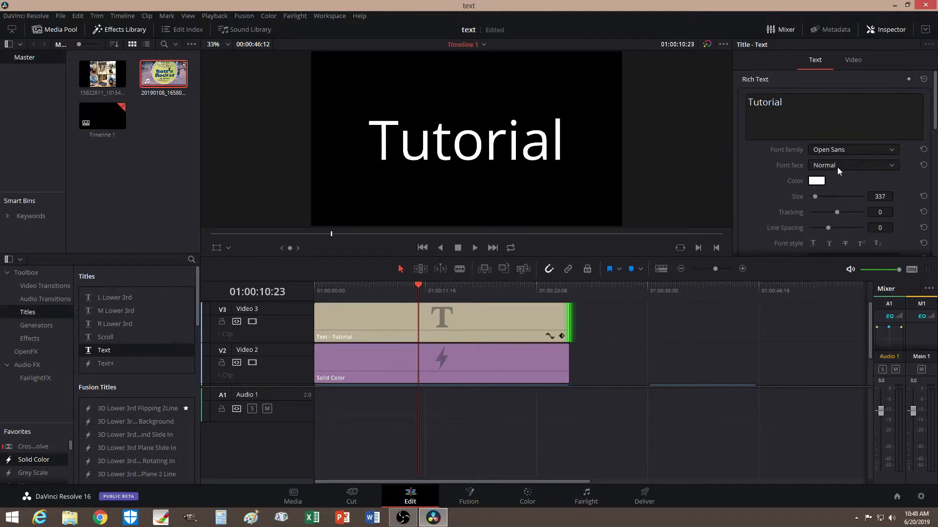
pyautogui.click(836, 165)
pyautogui.click(824, 188)
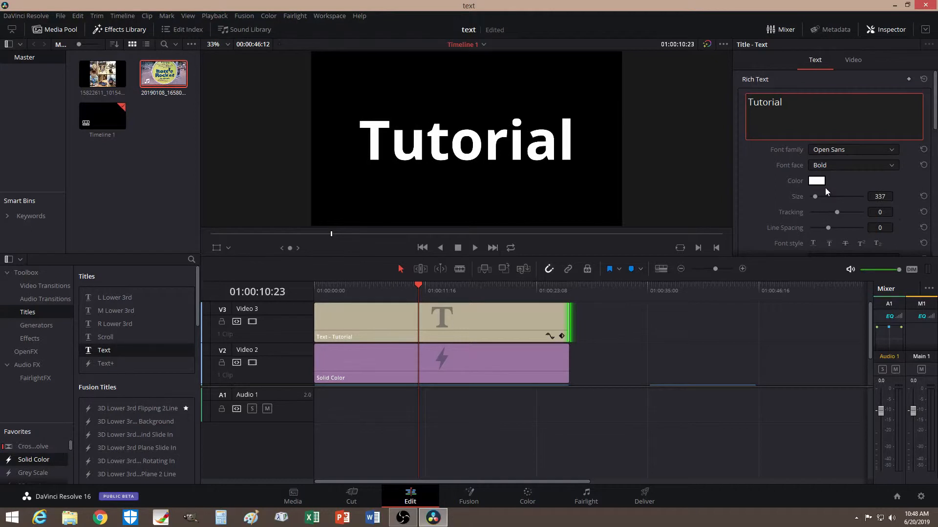
pyautogui.moveTo(877, 197); pyautogui.dragTo(872, 218)
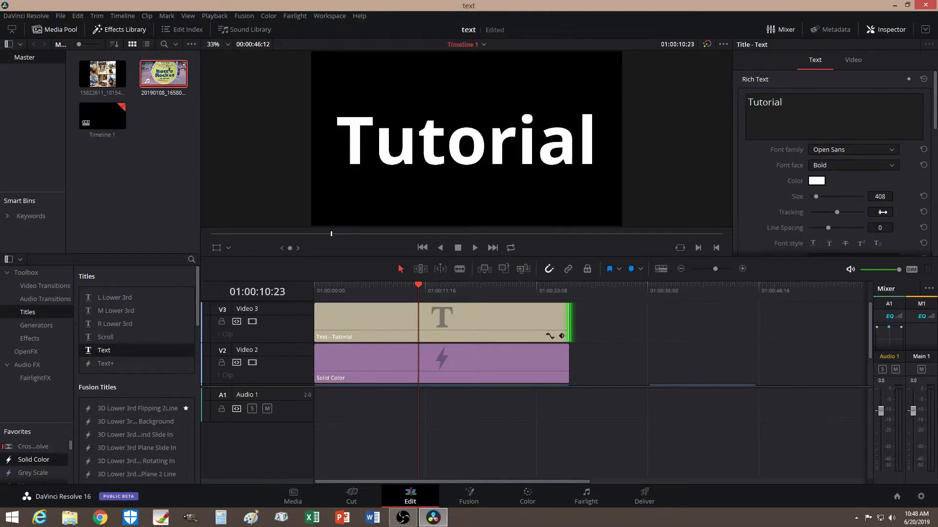
# Raise the Tutorial title to a vertical position of 151 and set its zoom to 1.040.
pyautogui.click(850, 62)
pyautogui.moveTo(874, 176)
pyautogui.mouseDown()
pyautogui.moveTo(900, 175)
pyautogui.moveTo(873, 186)
pyautogui.mouseUp()
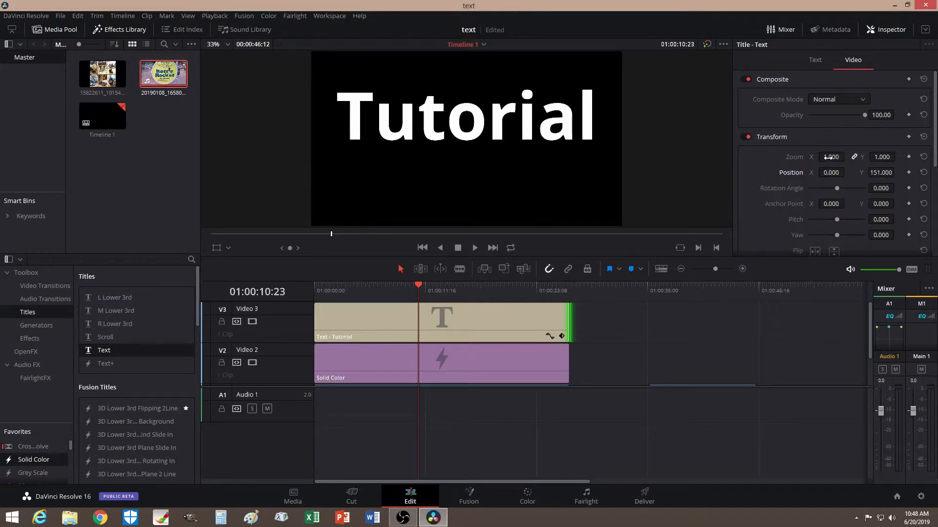
pyautogui.moveTo(828, 157); pyautogui.dragTo(846, 157)
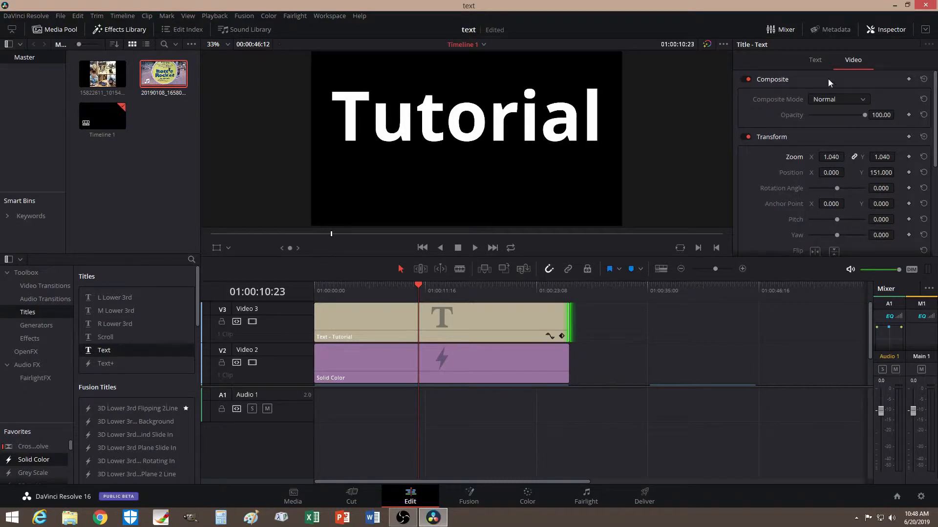
# Tighten the Tutorial title's tracking to -35 and increase its font size to 496.
pyautogui.click(816, 60)
pyautogui.scroll(-1, 843, 227)
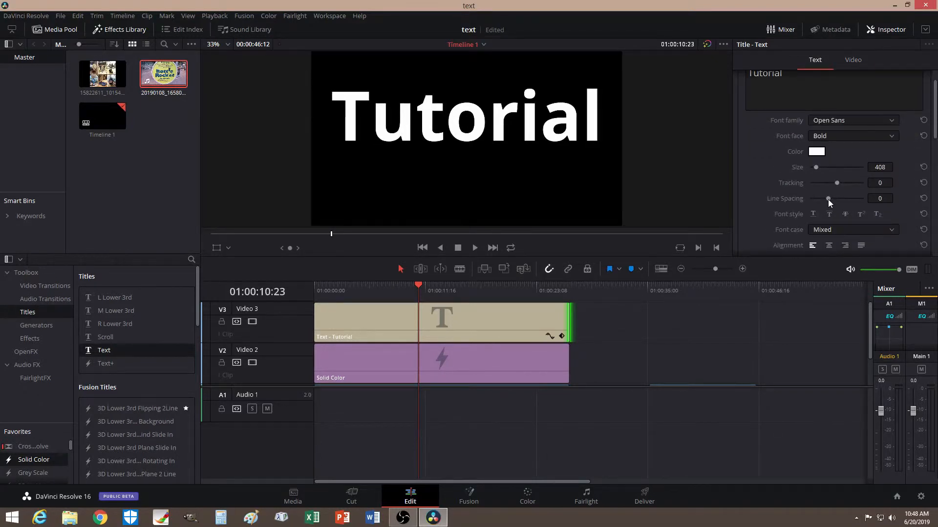
pyautogui.moveTo(837, 183); pyautogui.dragTo(827, 184)
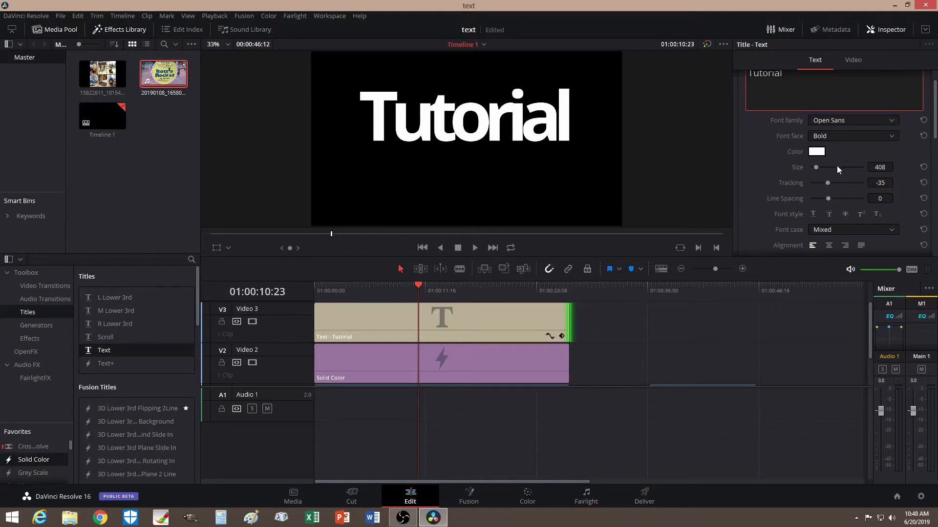
pyautogui.moveTo(879, 167); pyautogui.dragTo(897, 167)
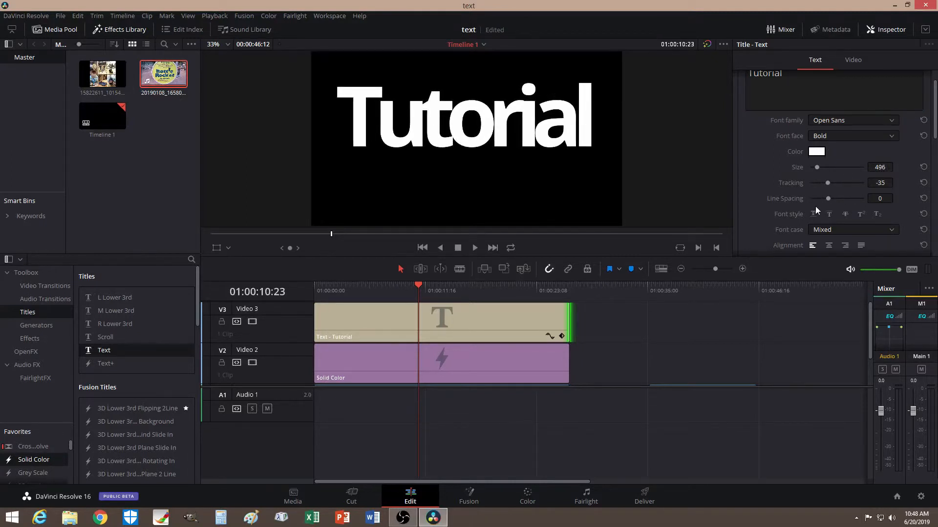
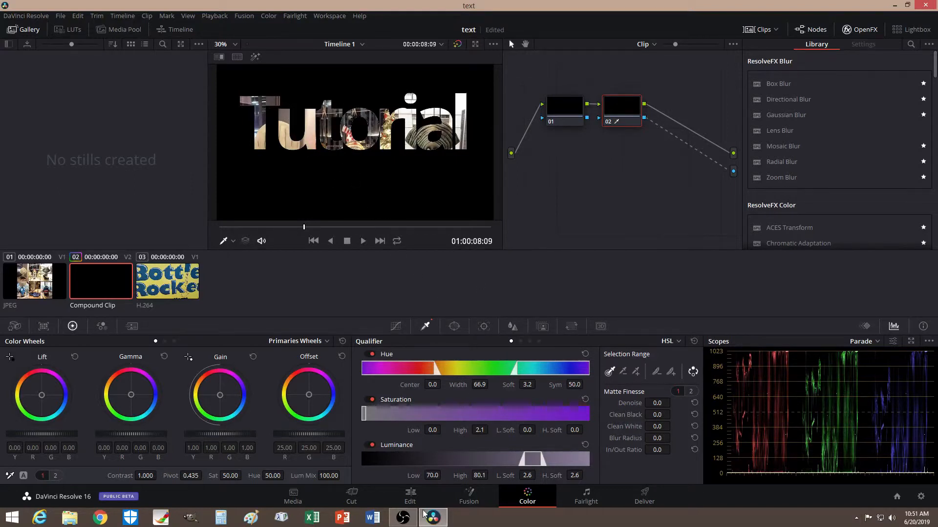
# Return to the Edit page and scrub through the compound clip to check the image-filled text.
pyautogui.click(410, 498)
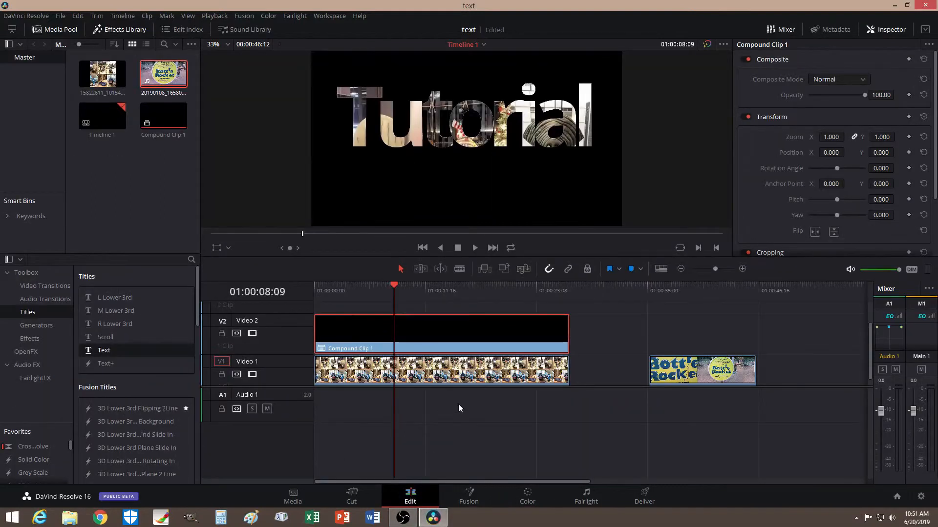
pyautogui.moveTo(394, 286); pyautogui.dragTo(521, 289)
pyautogui.click(399, 287)
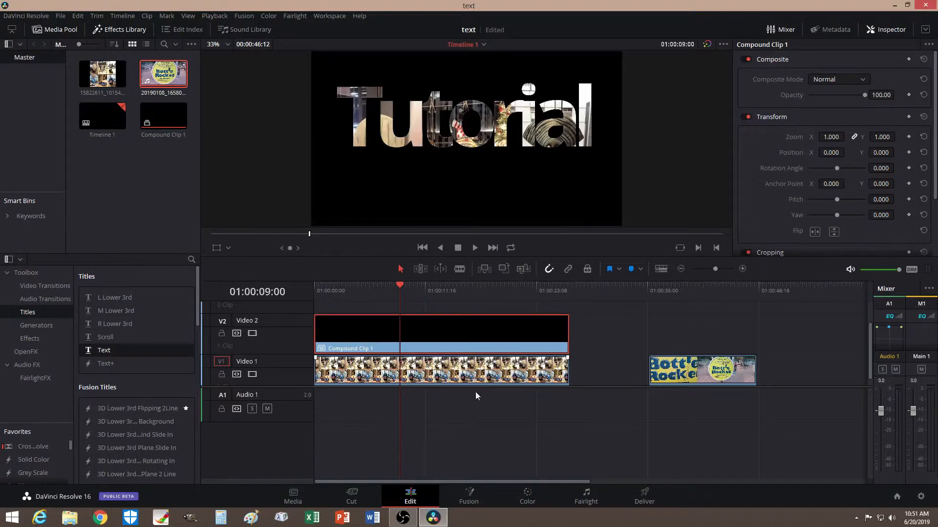
pyautogui.moveTo(515, 482); pyautogui.dragTo(614, 477)
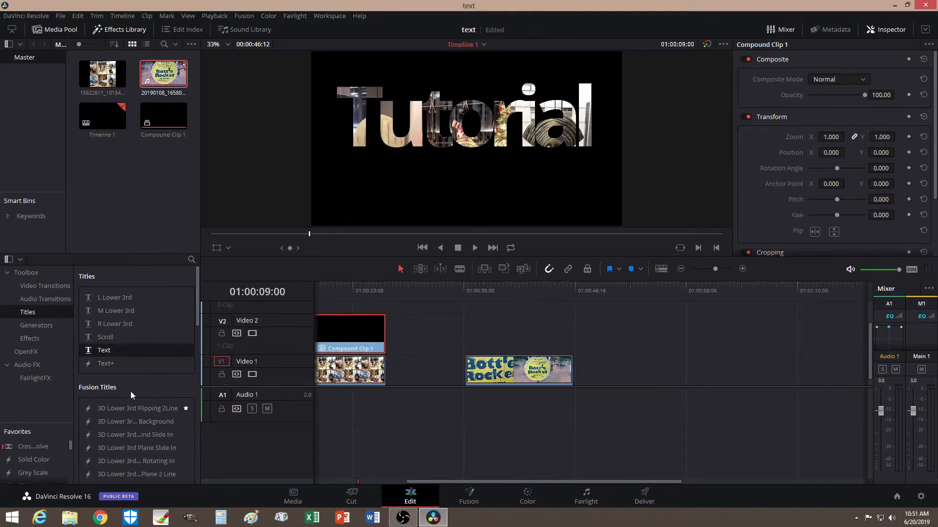
pyautogui.moveTo(33, 459); pyautogui.dragTo(461, 338)
pyautogui.click(494, 335)
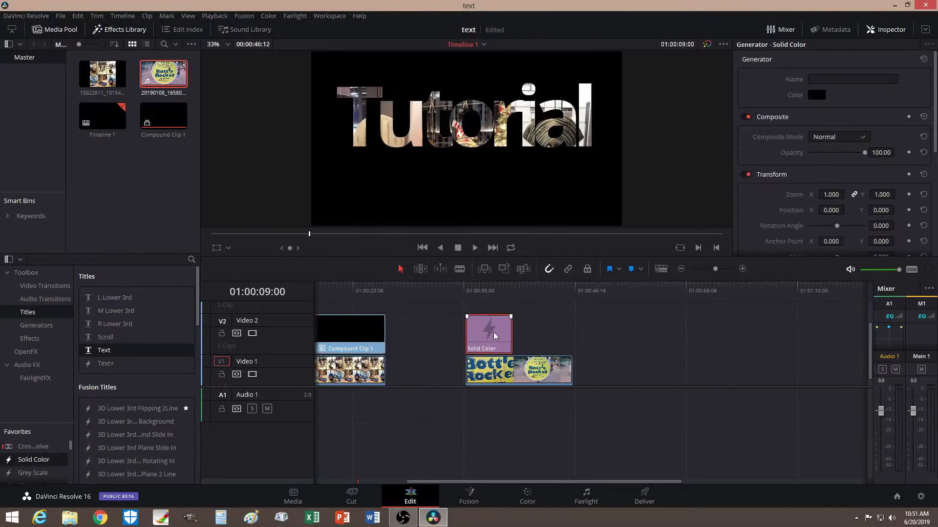
pyautogui.press('Delete')
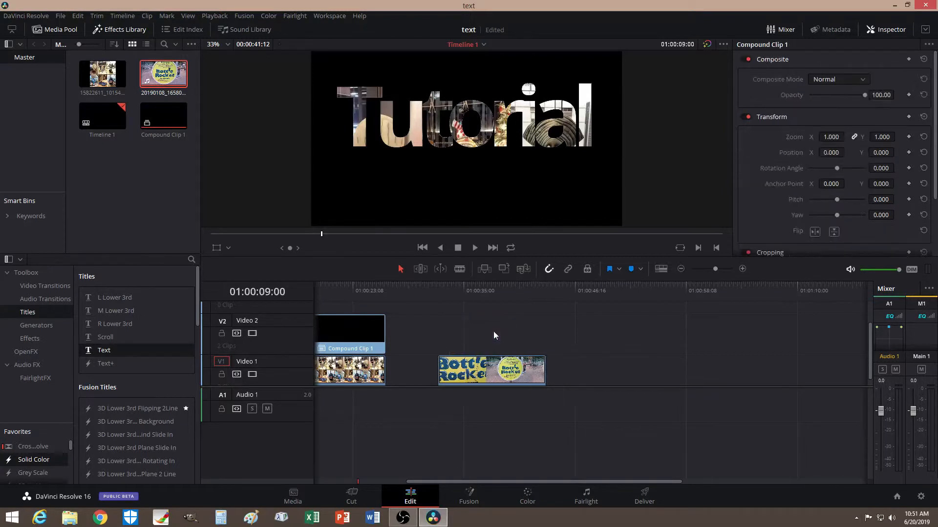
# Shift the Bottle Rocket video clip later, place the compound clip directly above it on Video 2, and trim it to the video's length.
pyautogui.moveTo(460, 374); pyautogui.dragTo(511, 392)
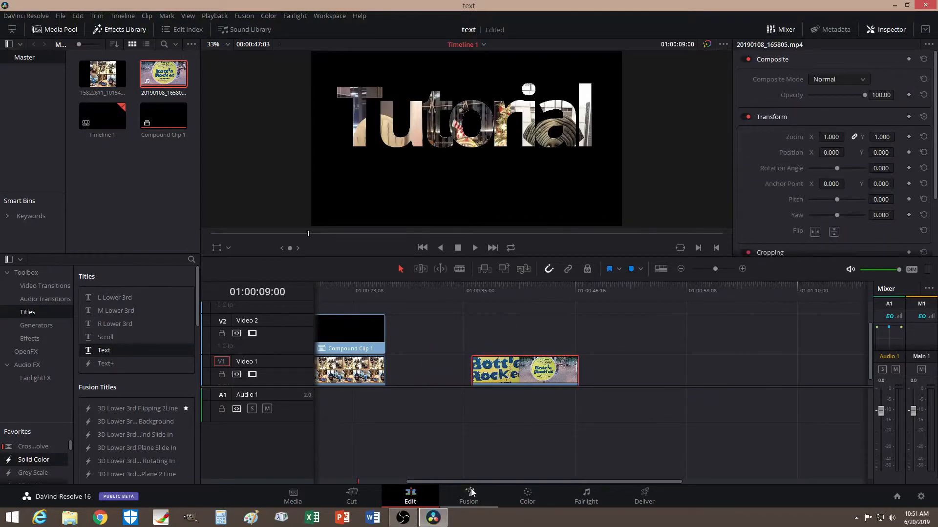
pyautogui.moveTo(464, 481); pyautogui.dragTo(419, 416)
pyautogui.moveTo(346, 342); pyautogui.dragTo(679, 345)
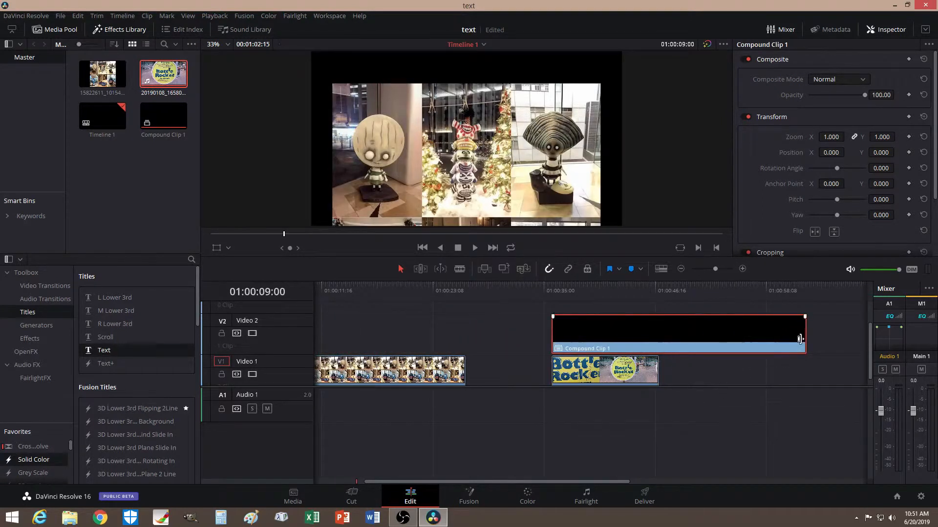
pyautogui.moveTo(805, 335); pyautogui.dragTo(659, 335)
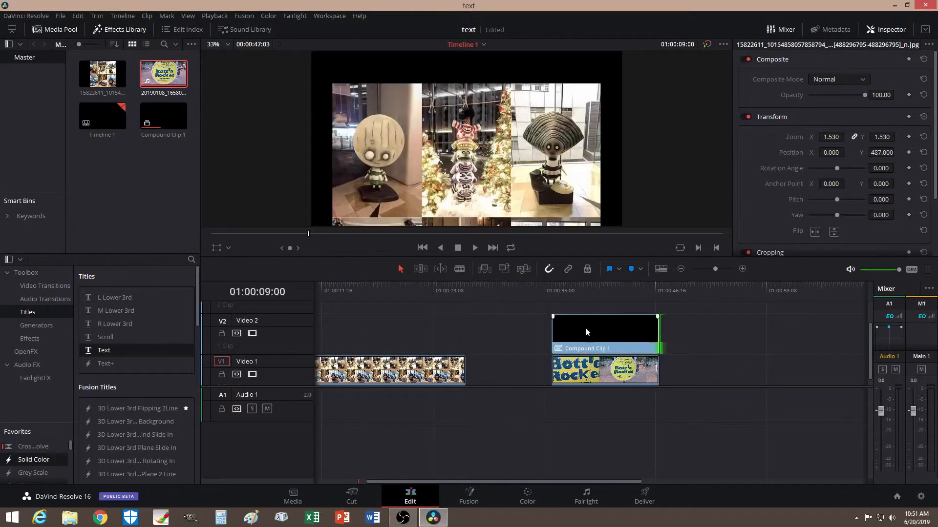
# Add position, zoom and rotation angle keyframes to the compound clip at its start, 01:00:35:19.
pyautogui.moveTo(556, 288)
pyautogui.mouseDown()
pyautogui.moveTo(652, 289)
pyautogui.moveTo(558, 275)
pyautogui.mouseUp()
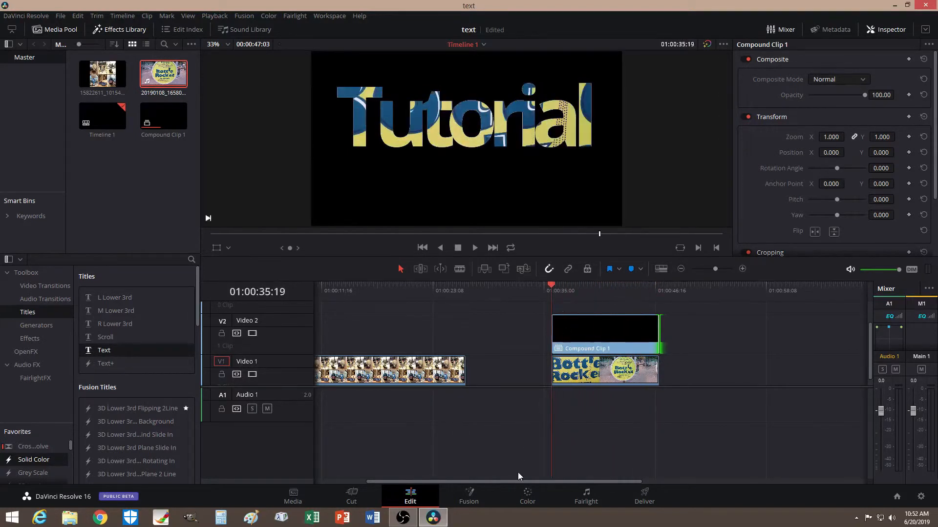
pyautogui.moveTo(517, 480); pyautogui.dragTo(572, 472)
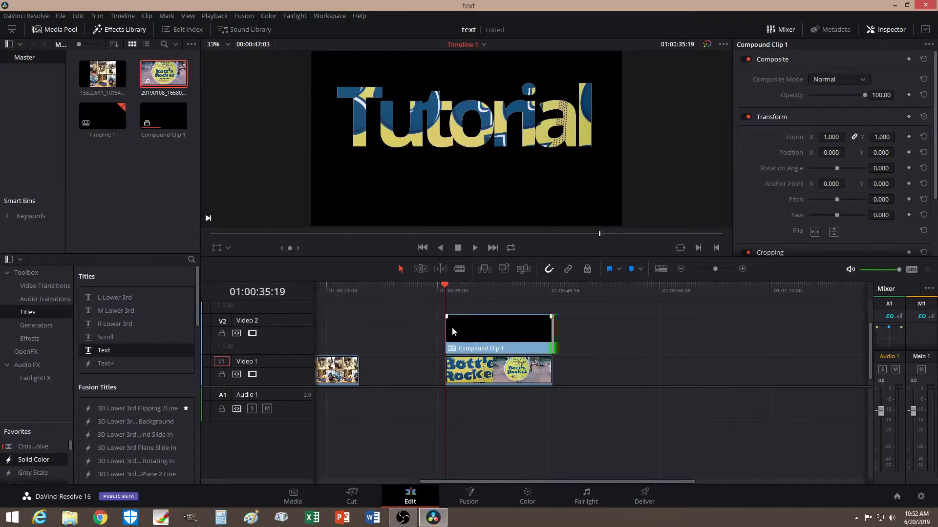
pyautogui.click(454, 287)
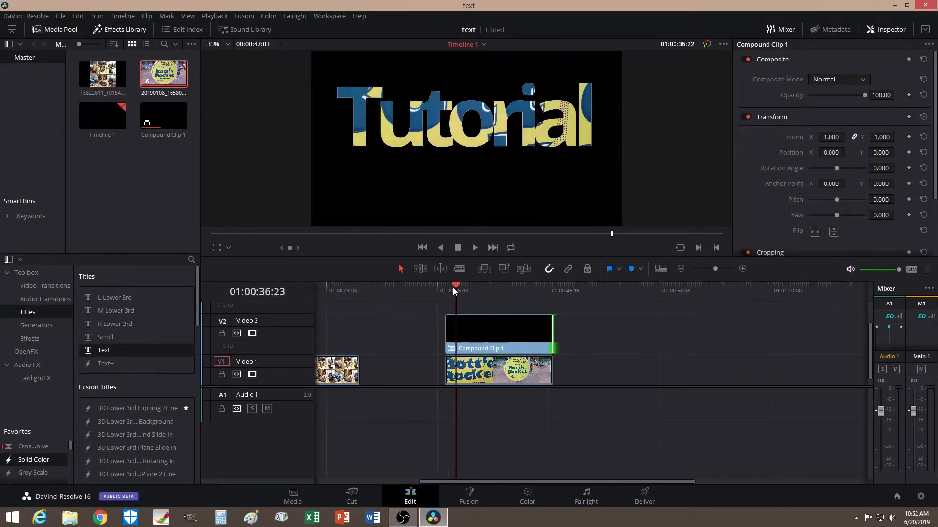
pyautogui.moveTo(453, 289); pyautogui.dragTo(447, 288)
pyautogui.click(468, 332)
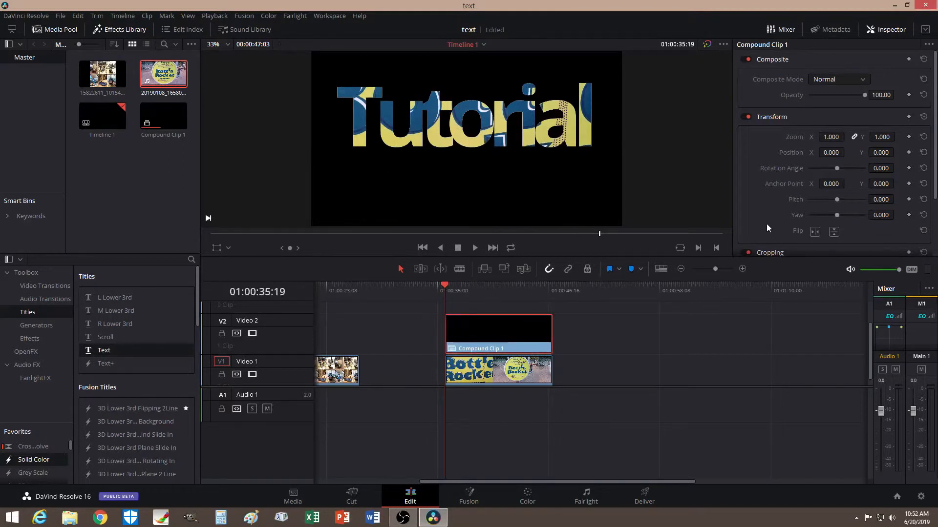
pyautogui.click(909, 153)
pyautogui.click(909, 137)
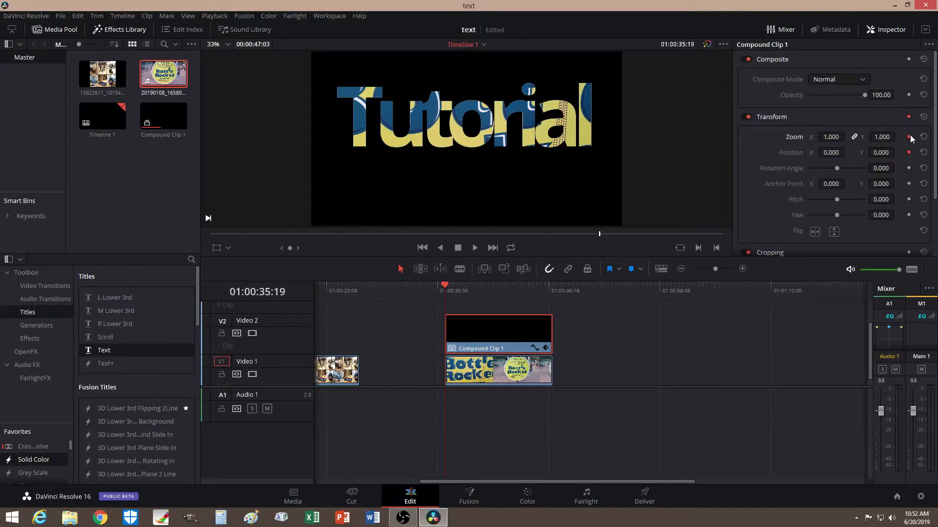
pyautogui.click(908, 168)
# At the compound clip's end, 01:00:47:03, set its zoom to 28.740 and its position to X 161, Y 376.
pyautogui.moveTo(446, 287); pyautogui.dragTo(547, 286)
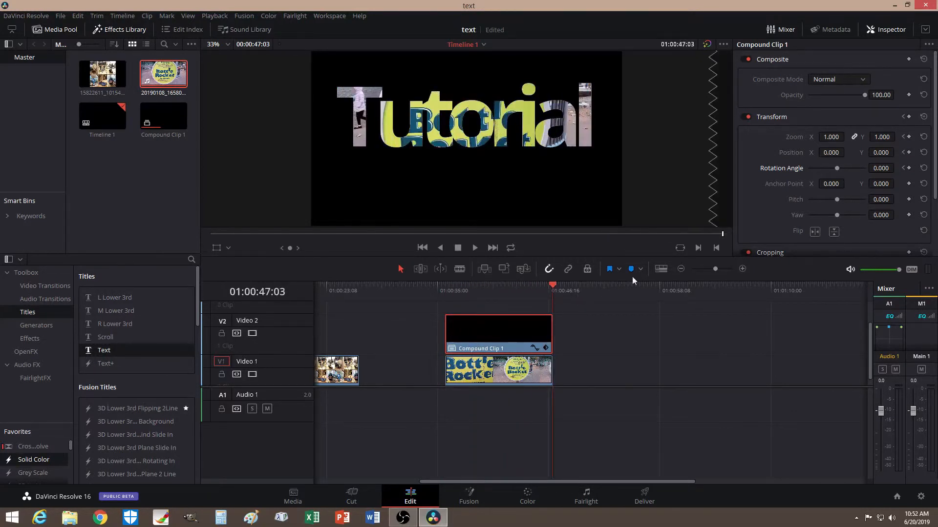
pyautogui.moveTo(828, 137); pyautogui.dragTo(882, 155)
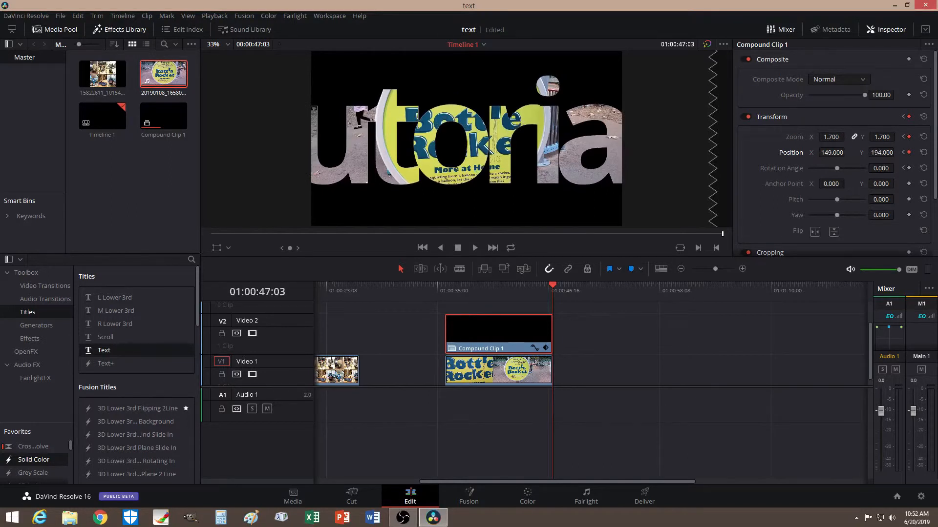
pyautogui.moveTo(824, 137); pyautogui.dragTo(822, 152)
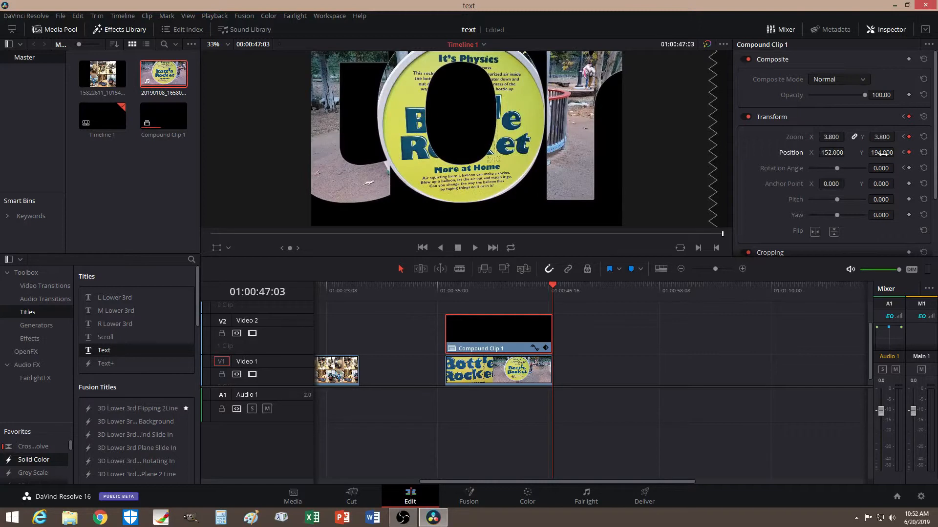
pyautogui.moveTo(882, 153); pyautogui.dragTo(883, 152)
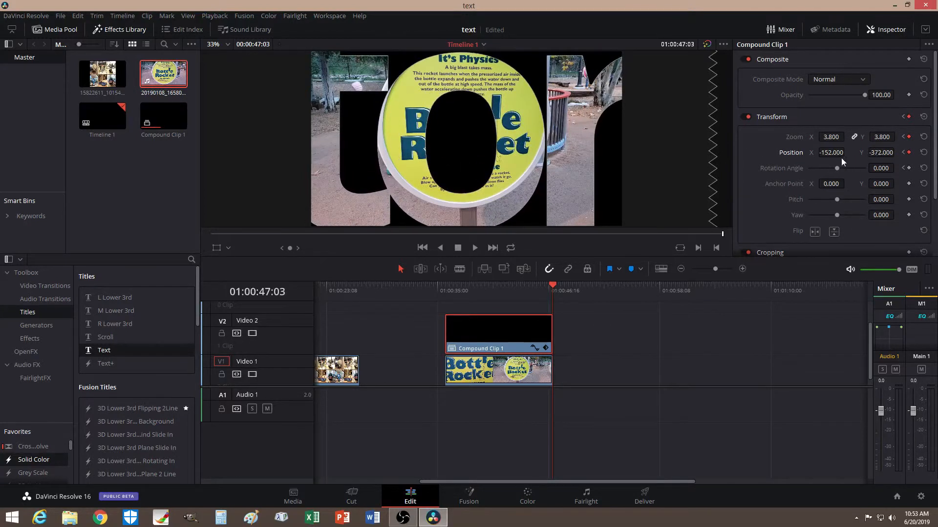
pyautogui.moveTo(825, 152); pyautogui.dragTo(897, 152)
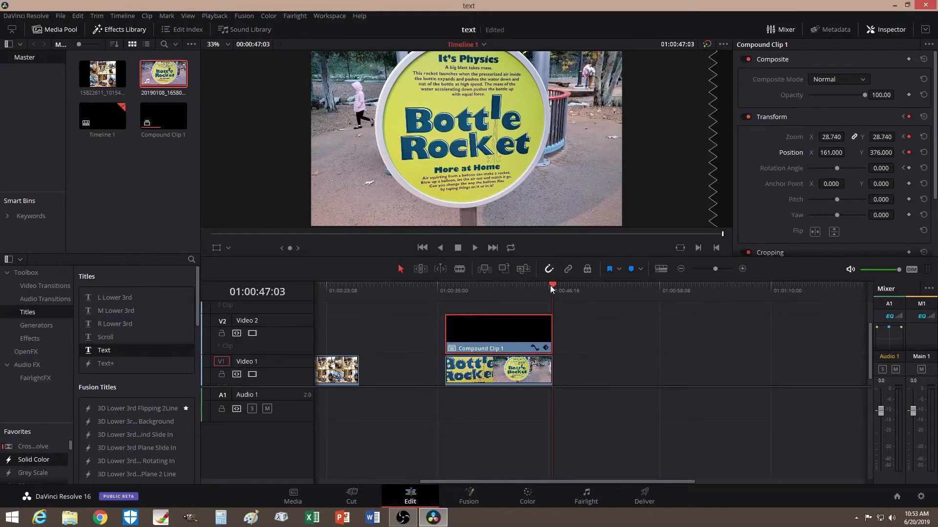
# Play the compound clip's zoom animation from its start at 01:00:35:19 to check how it runs.
pyautogui.moveTo(550, 285); pyautogui.dragTo(444, 285)
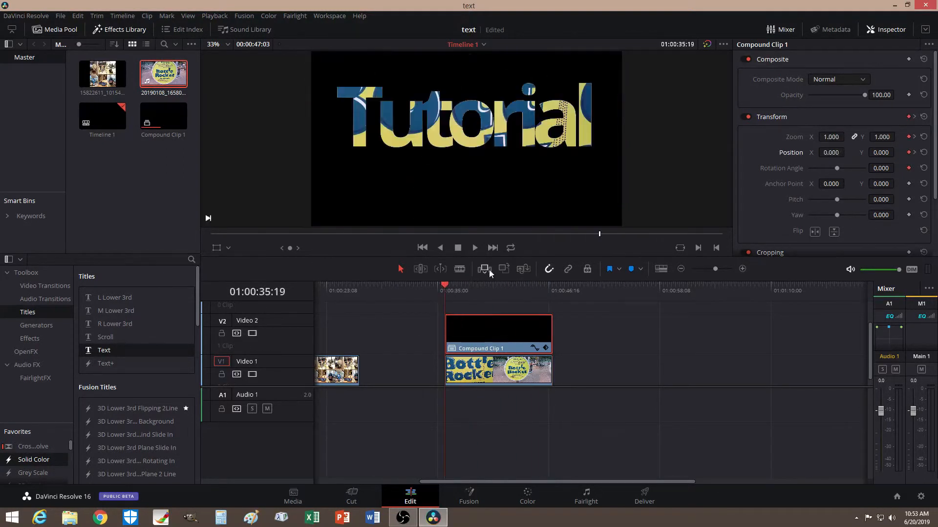
pyautogui.click(476, 248)
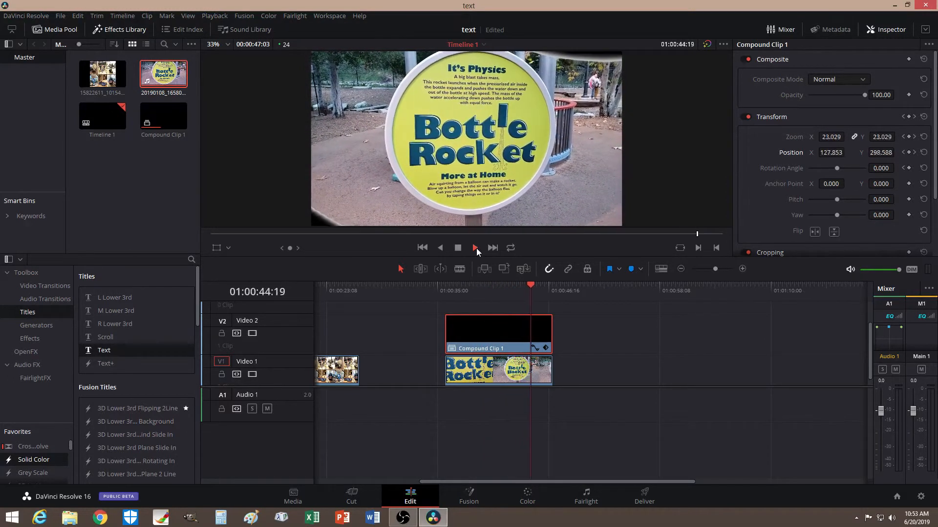
pyautogui.click(456, 248)
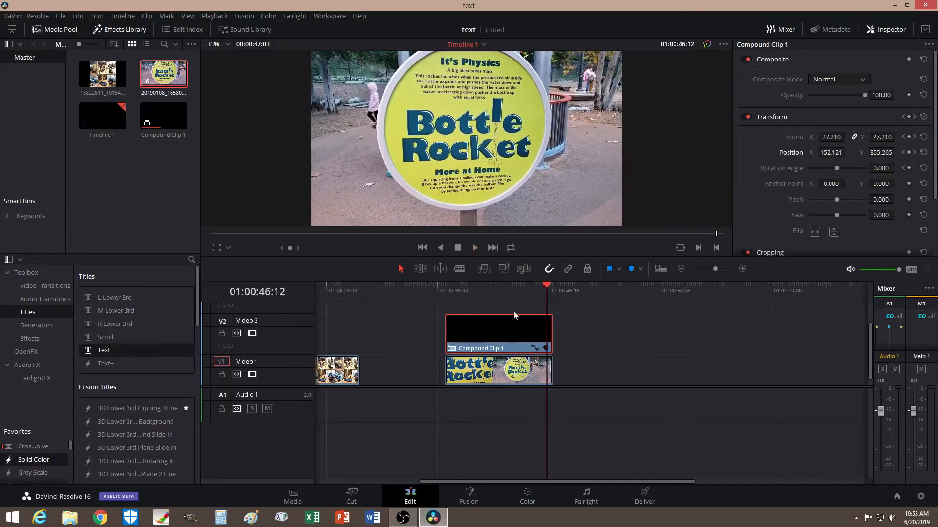
# Return to the compound clip's start and reset its zoom, position and rotation angle to clear their keyframes.
pyautogui.moveTo(525, 281); pyautogui.dragTo(446, 275)
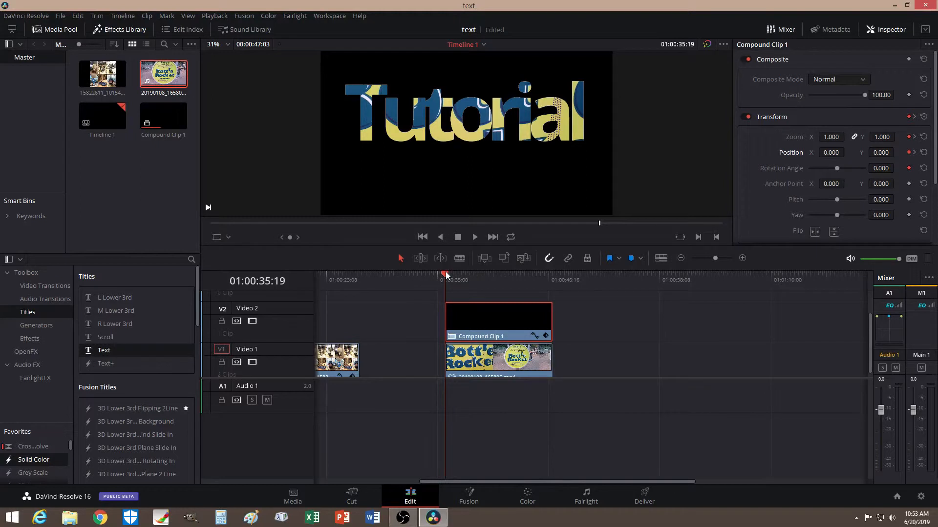
pyautogui.click(923, 137)
pyautogui.click(923, 152)
pyautogui.click(924, 168)
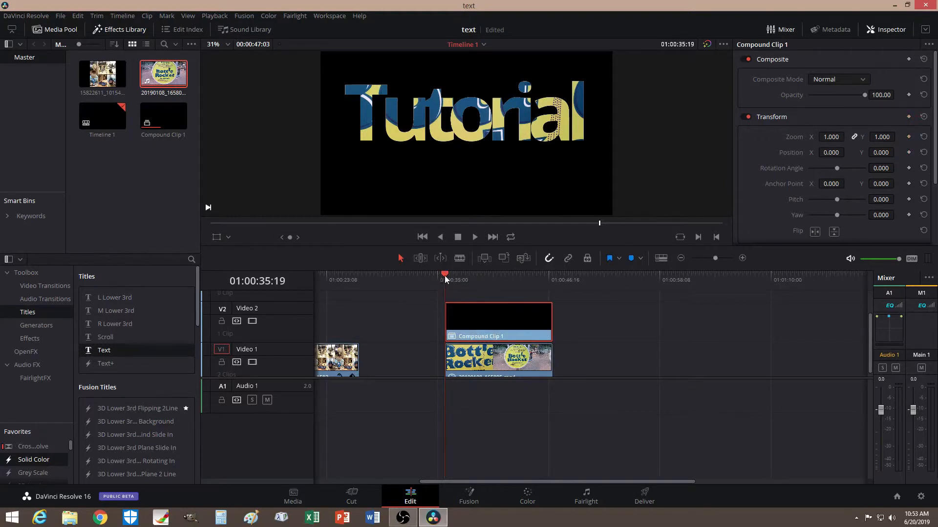
# Keyframe the compound clip's zoom, position and rotation angle at its start, and set its zoom to 59.350 at 01:00:38:12.
pyautogui.moveTo(441, 277)
pyautogui.mouseDown()
pyautogui.moveTo(464, 274)
pyautogui.moveTo(445, 277)
pyautogui.mouseUp()
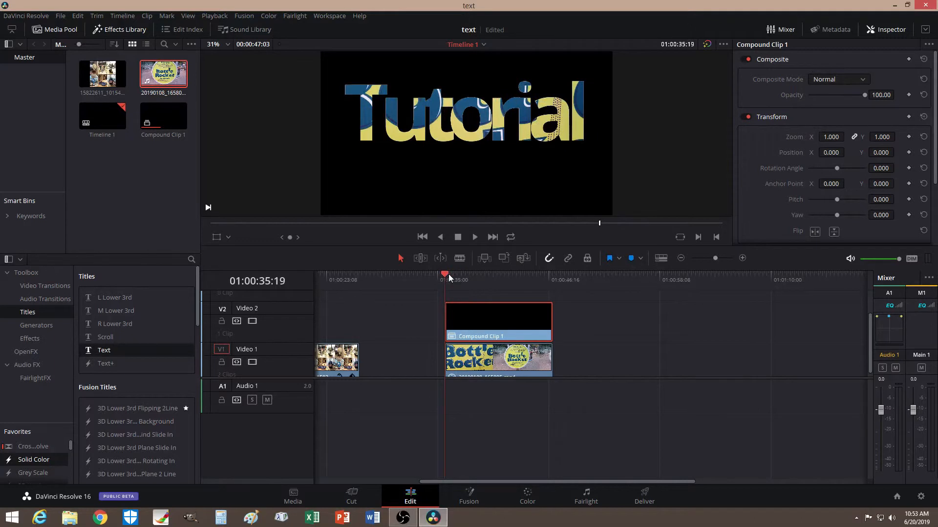
pyautogui.click(908, 138)
pyautogui.click(909, 152)
pyautogui.click(908, 168)
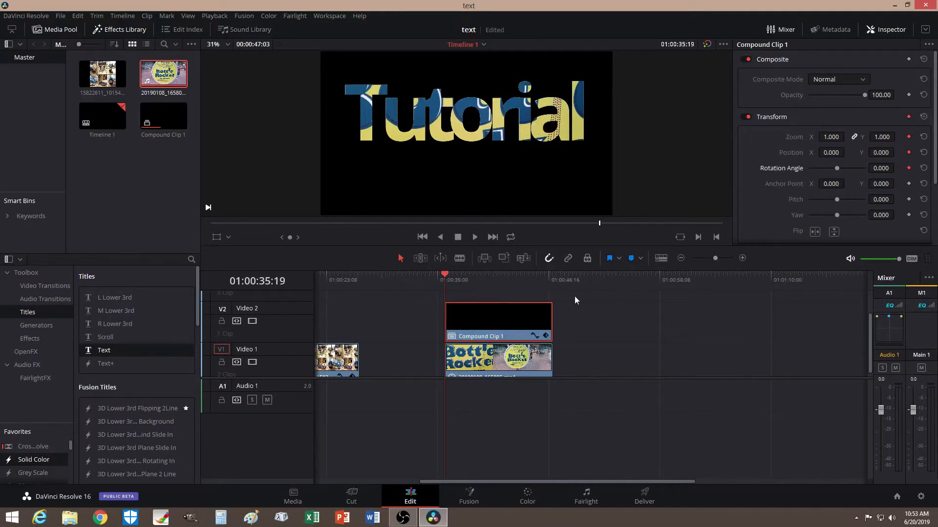
pyautogui.moveTo(446, 275); pyautogui.dragTo(471, 273)
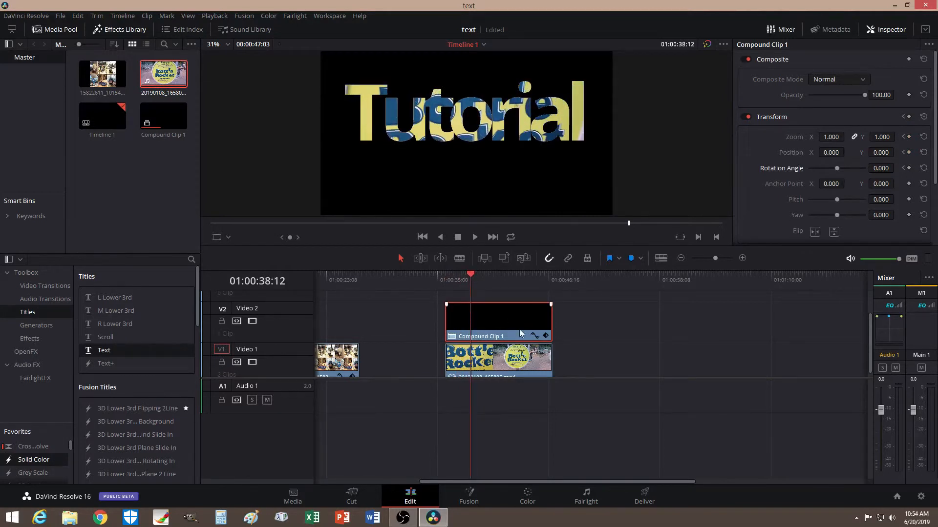
pyautogui.moveTo(831, 137); pyautogui.dragTo(893, 137)
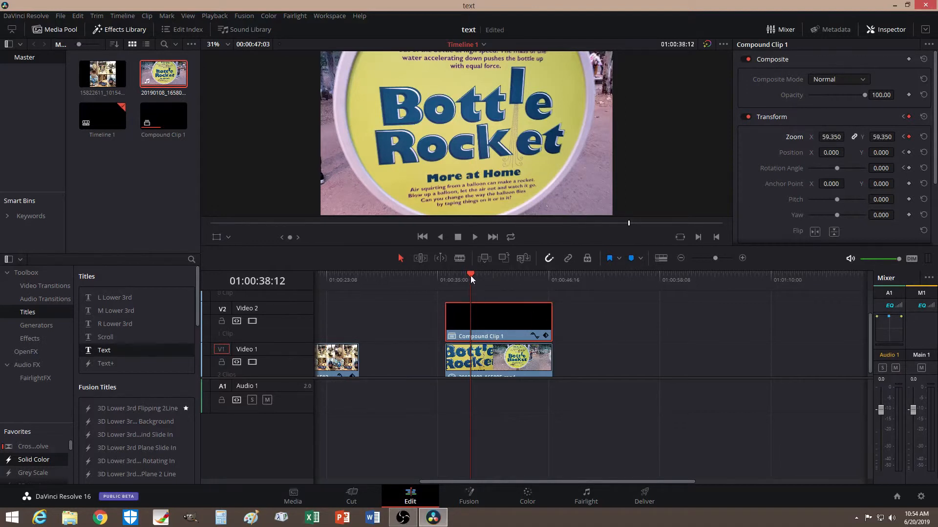
# Play the compound clip from its start to check the faster zoom.
pyautogui.moveTo(470, 275); pyautogui.dragTo(441, 274)
pyautogui.click(474, 239)
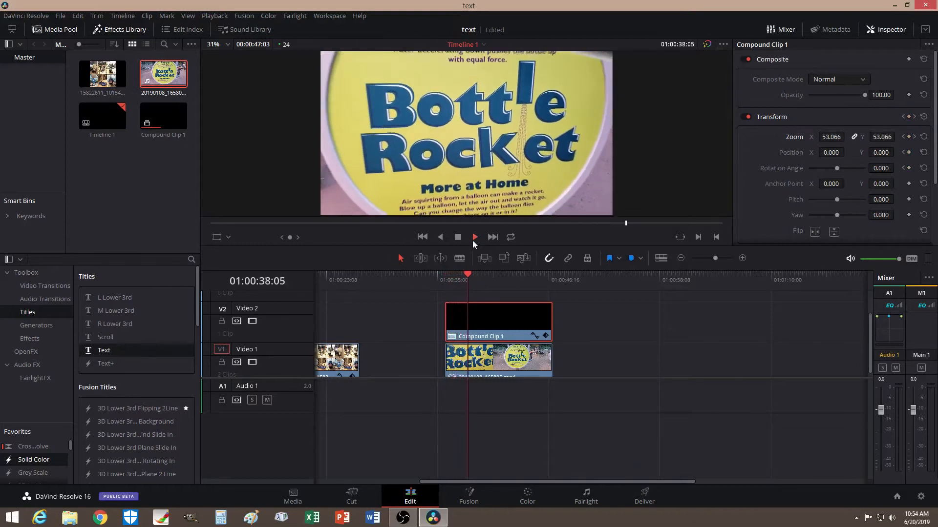
pyautogui.click(458, 236)
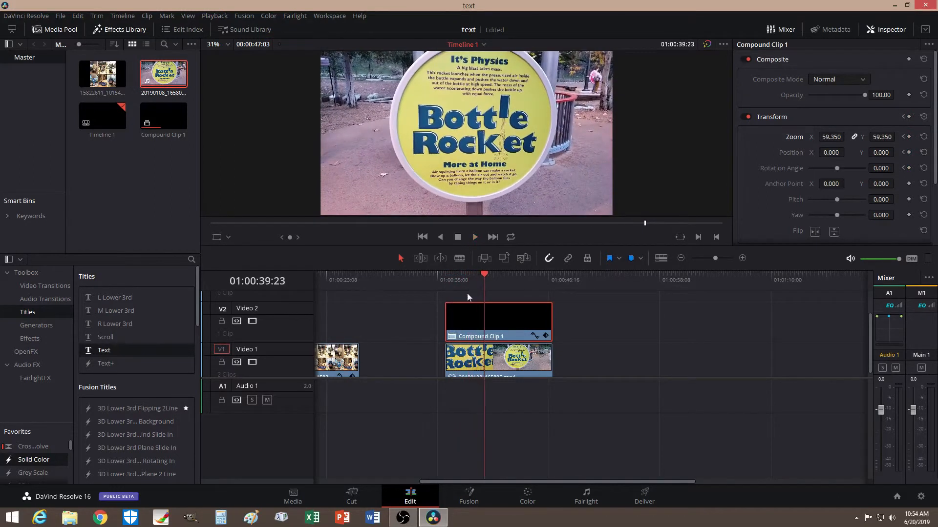
# Back at the compound clip's start, clear the faster zoom animation by resetting zoom, position and rotation angle.
pyautogui.moveTo(483, 274); pyautogui.dragTo(441, 273)
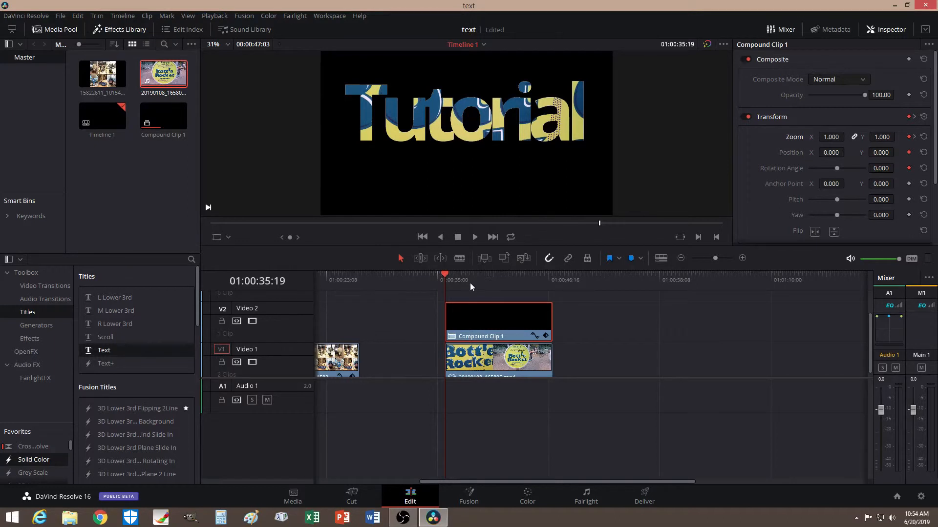
pyautogui.moveTo(444, 274)
pyautogui.mouseDown()
pyautogui.moveTo(471, 274)
pyautogui.moveTo(447, 274)
pyautogui.mouseUp()
pyautogui.click(923, 137)
pyautogui.click(923, 152)
pyautogui.click(923, 169)
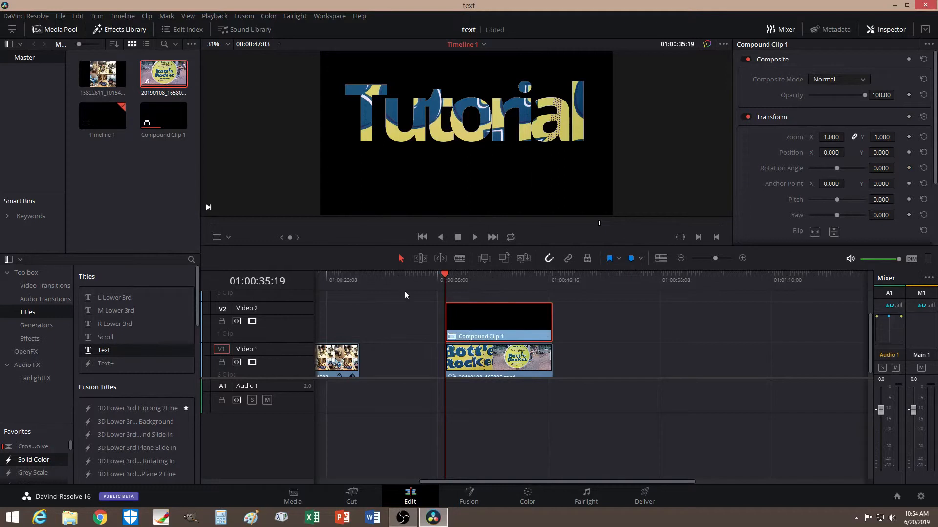
# Add a Text title on Video 3 above the compound clip's start and extend it to the compound clip's length.
pyautogui.moveTo(103, 350); pyautogui.dragTo(450, 318)
pyautogui.click(490, 312)
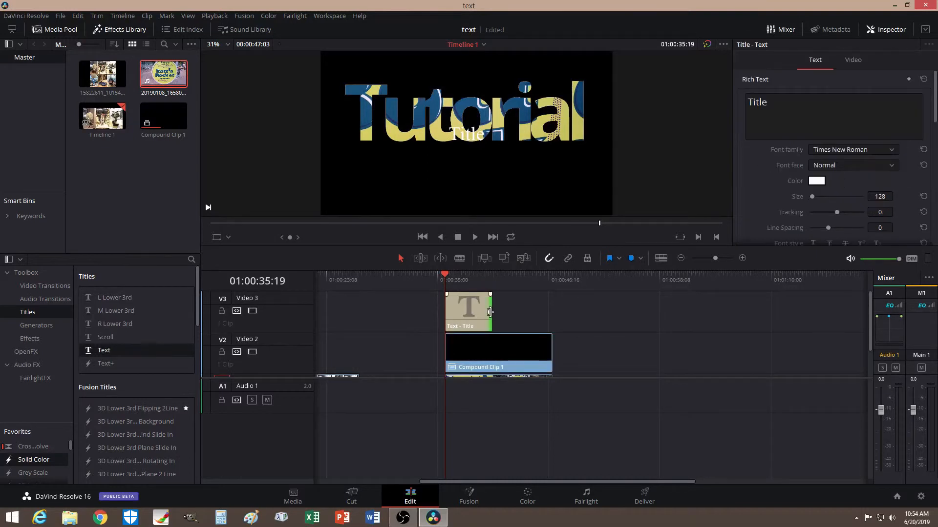
pyautogui.moveTo(529, 314); pyautogui.dragTo(554, 315)
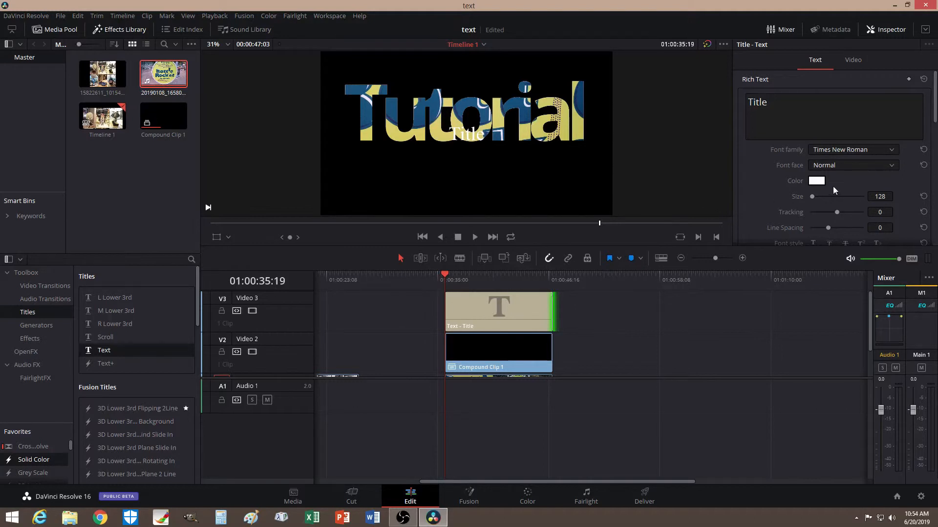
# Set the new title's Y position to -126 and its font family to Open Sans.
pyautogui.click(858, 62)
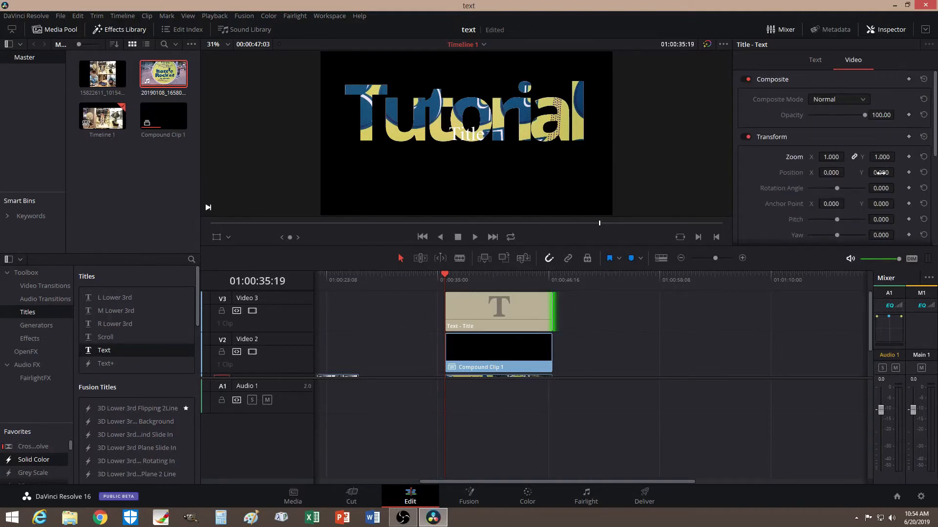
pyautogui.moveTo(881, 173); pyautogui.dragTo(837, 101)
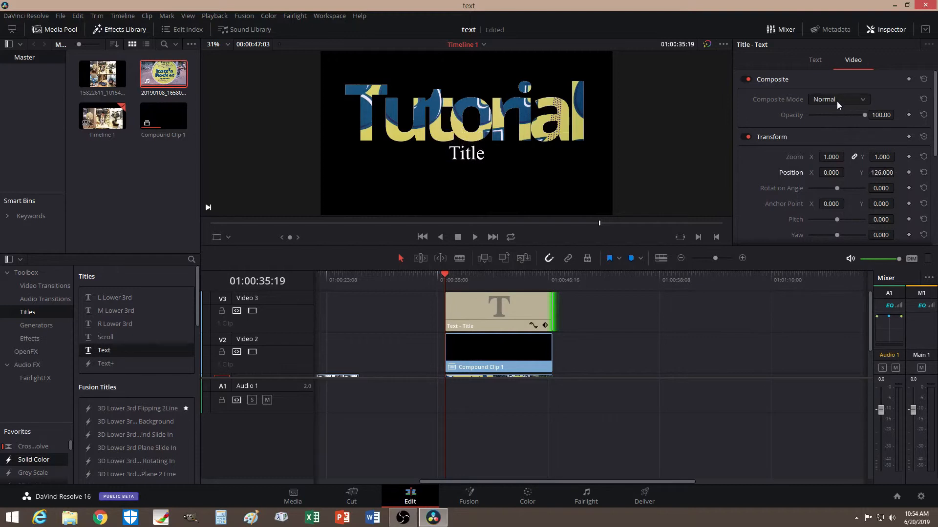
pyautogui.click(813, 62)
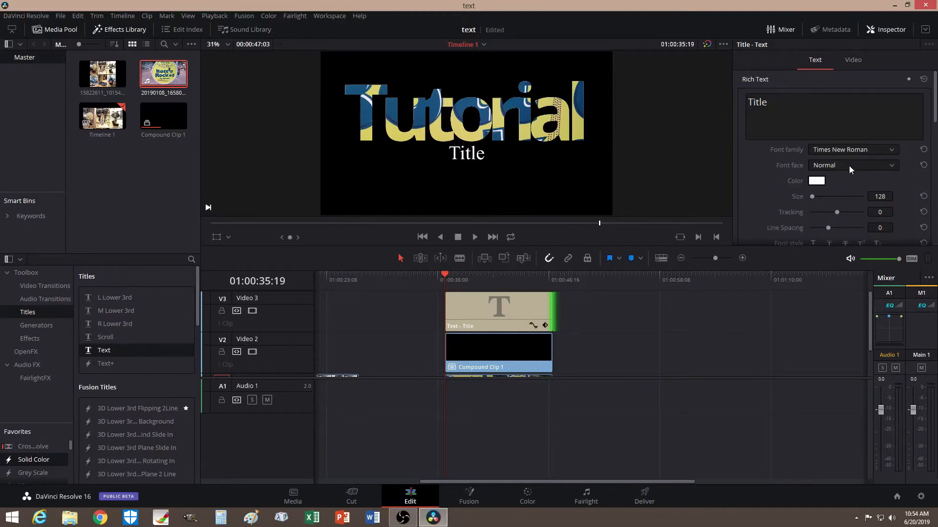
pyautogui.click(843, 150)
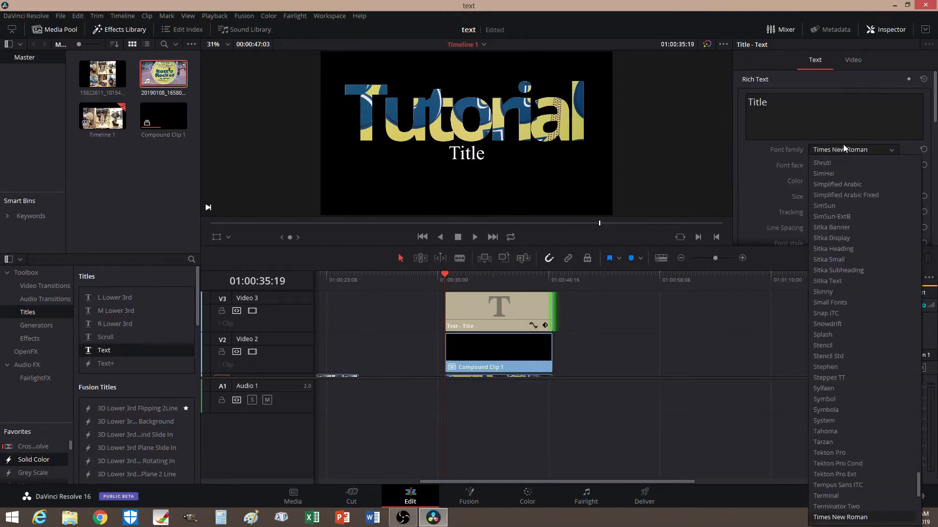
pyautogui.press('o')
pyautogui.click(839, 205)
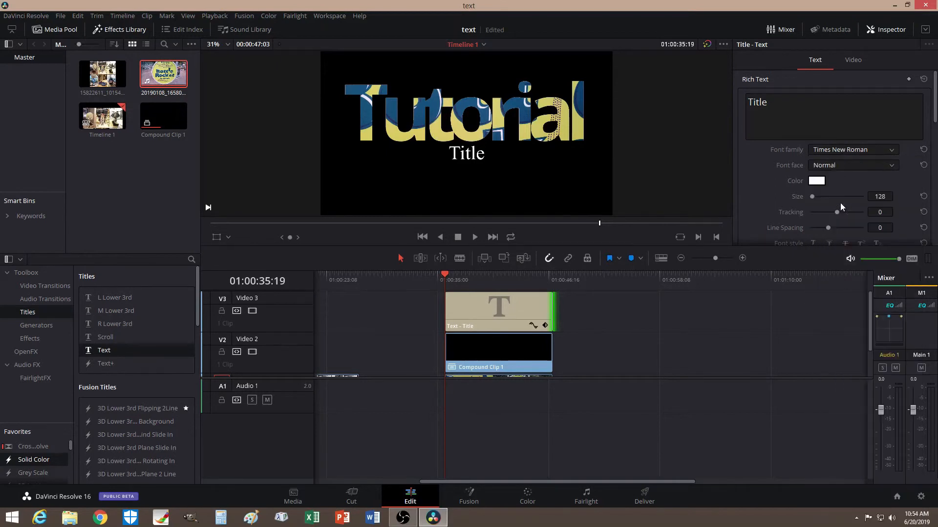
# Change the title's text to "Video In Text" with size 114, tracking 61 and line spacing -8.
pyautogui.hotkey('ctrl', 'a')
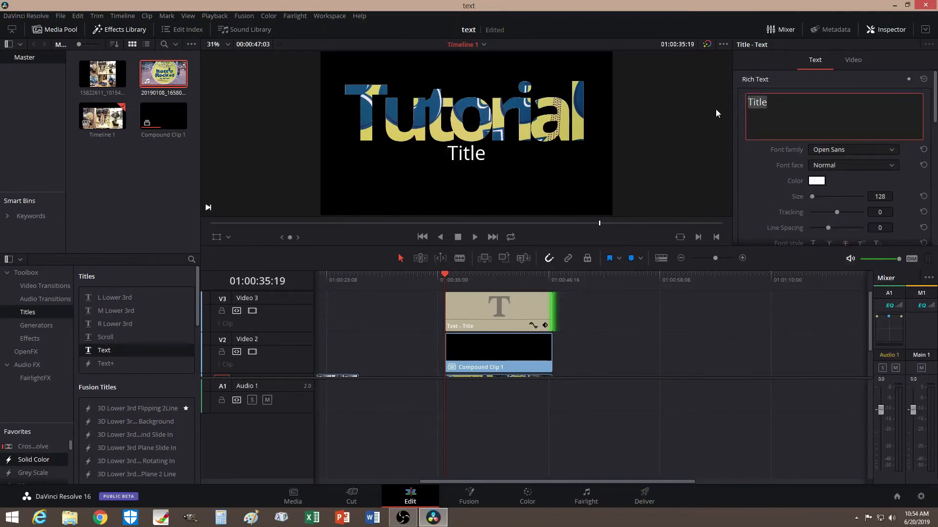
pyautogui.write('Text')
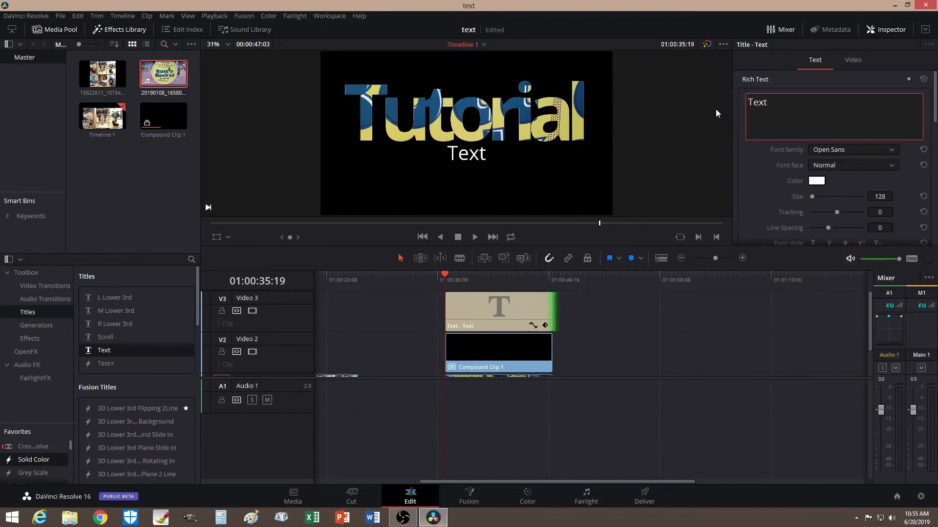
pyautogui.press('BackSpace')
pyautogui.press('BackSpace')
pyautogui.press('BackSpace')
pyautogui.press('BackSpace')
pyautogui.write('Video In')
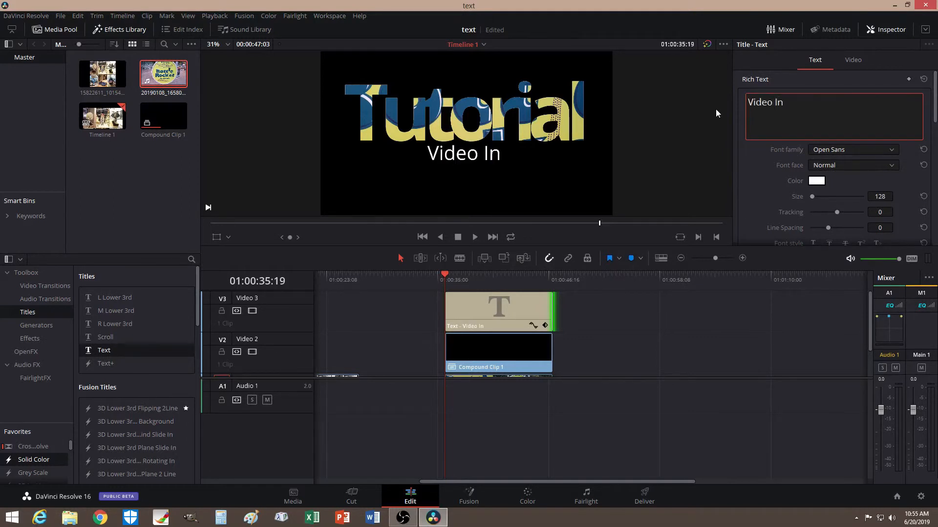
pyautogui.write(' Text')
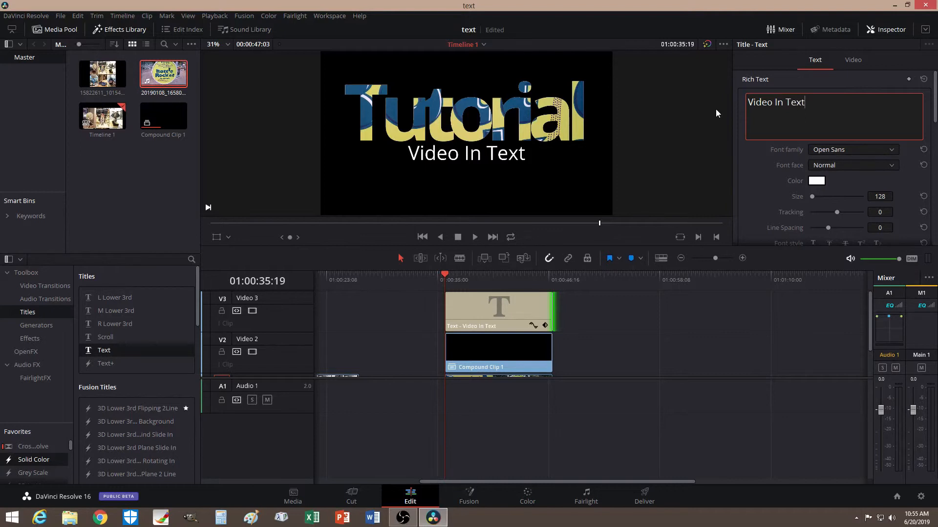
pyautogui.moveTo(882, 197); pyautogui.dragTo(852, 216)
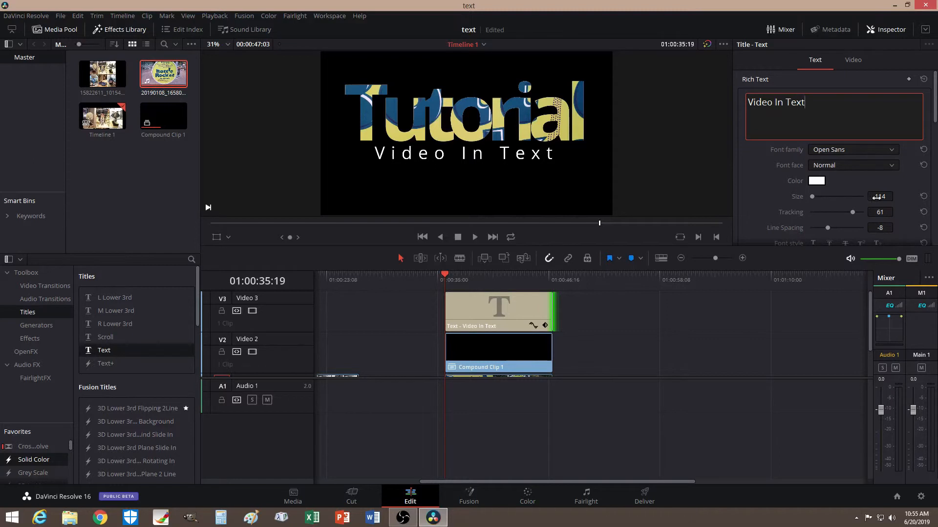
# Set the "Video In Text" title's X position to 21 and lower its opacity slightly.
pyautogui.click(855, 62)
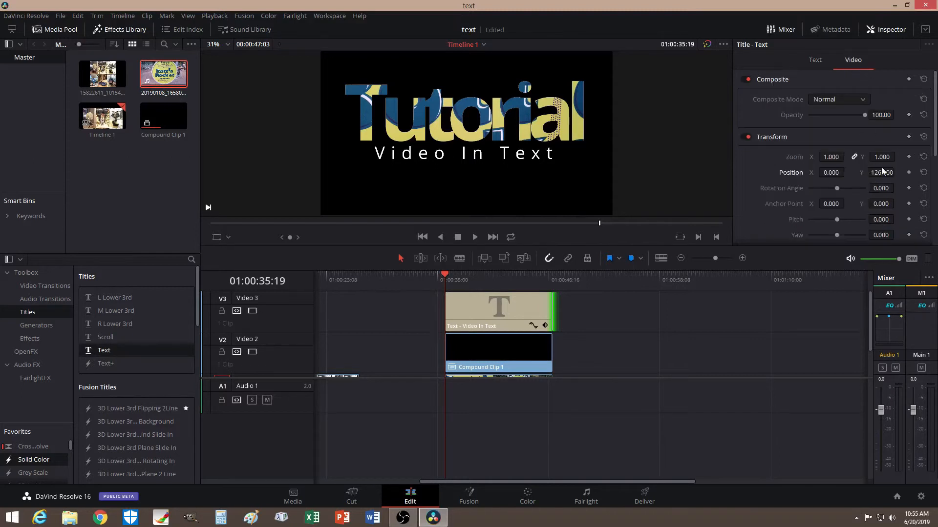
pyautogui.moveTo(835, 172); pyautogui.dragTo(844, 172)
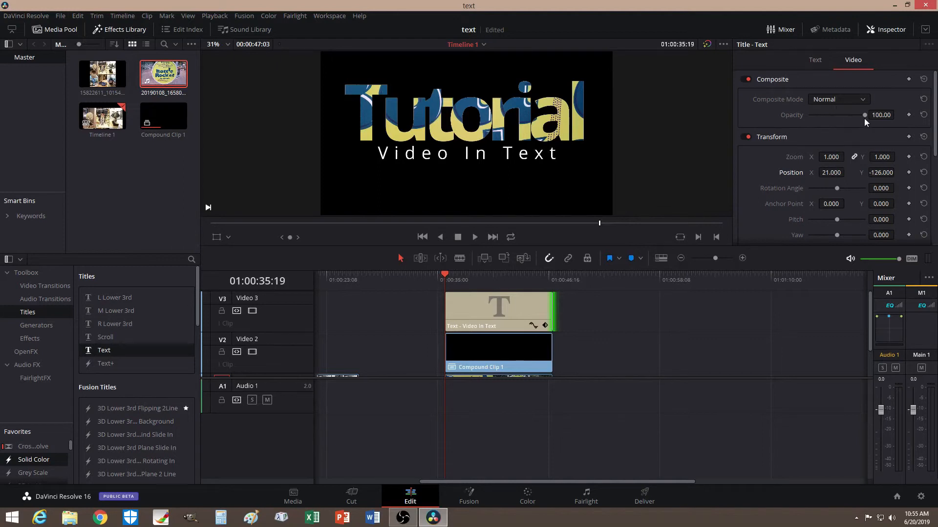
pyautogui.moveTo(864, 117); pyautogui.dragTo(842, 121)
pyautogui.click(814, 60)
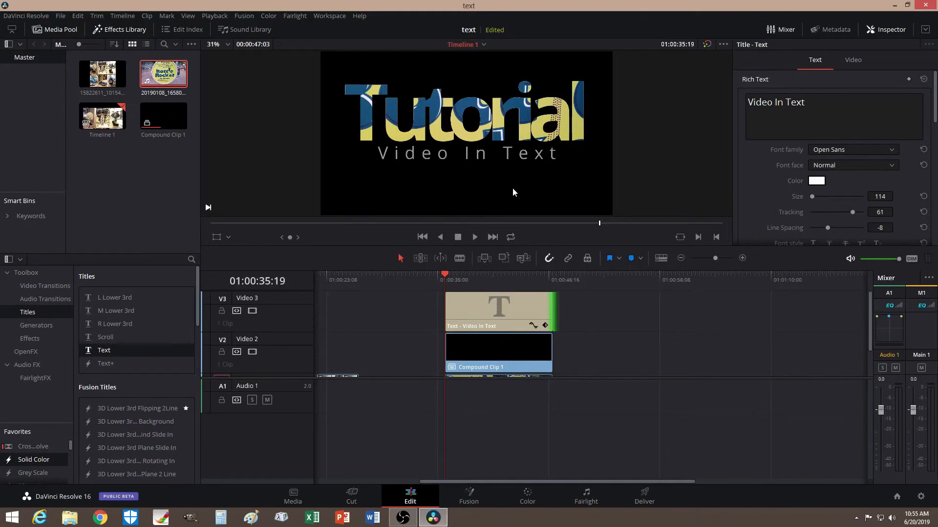
# Combine the "Video In Text" title and the compound clip below it into a new compound clip.
pyautogui.scroll(-1, 584, 328)
pyautogui.moveTo(583, 343); pyautogui.dragTo(525, 311)
pyautogui.rightClick(521, 311)
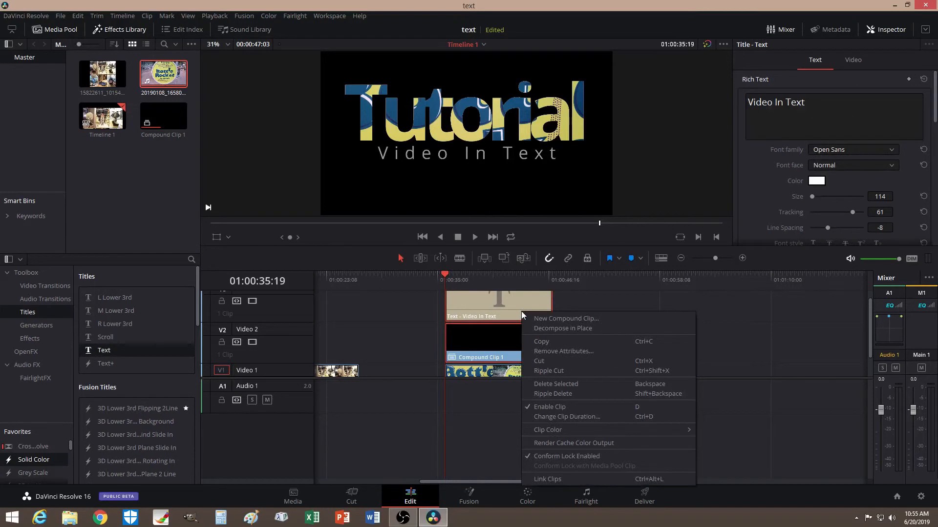
pyautogui.click(566, 321)
pyautogui.click(528, 286)
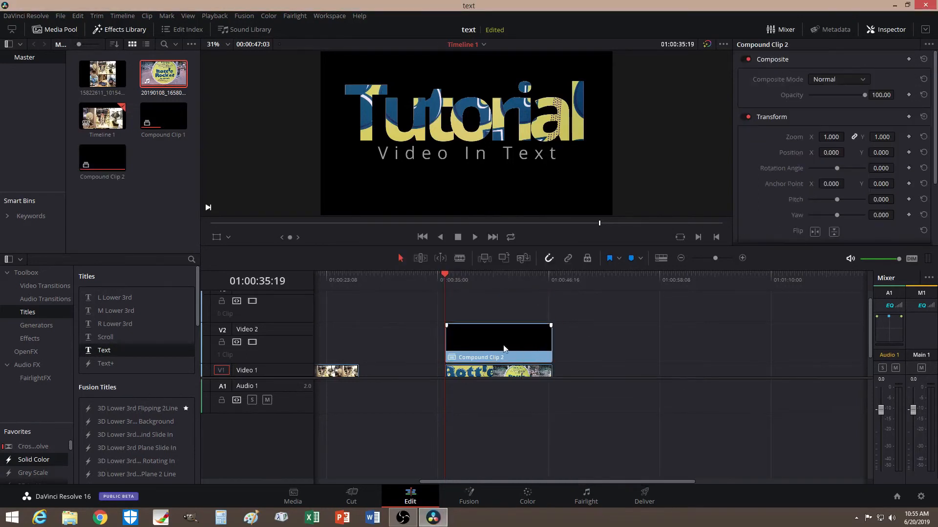
# Keyframe the new compound clip's zoom and position at its start, 01:00:35:19, and set its zoom to 61.590 at 01:00:38:18.
pyautogui.moveTo(444, 277)
pyautogui.mouseDown()
pyautogui.moveTo(517, 282)
pyautogui.moveTo(448, 280)
pyautogui.mouseUp()
pyautogui.scroll(-1, 591, 330)
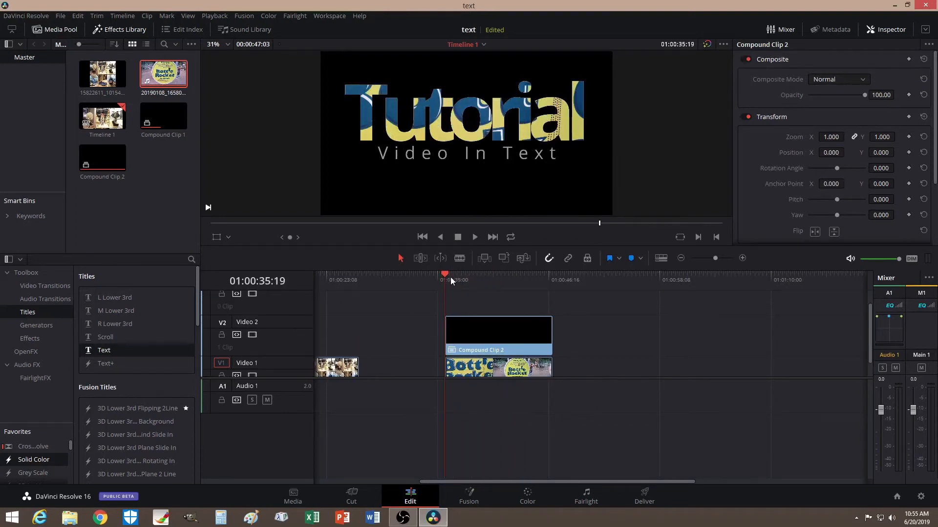
pyautogui.click(481, 330)
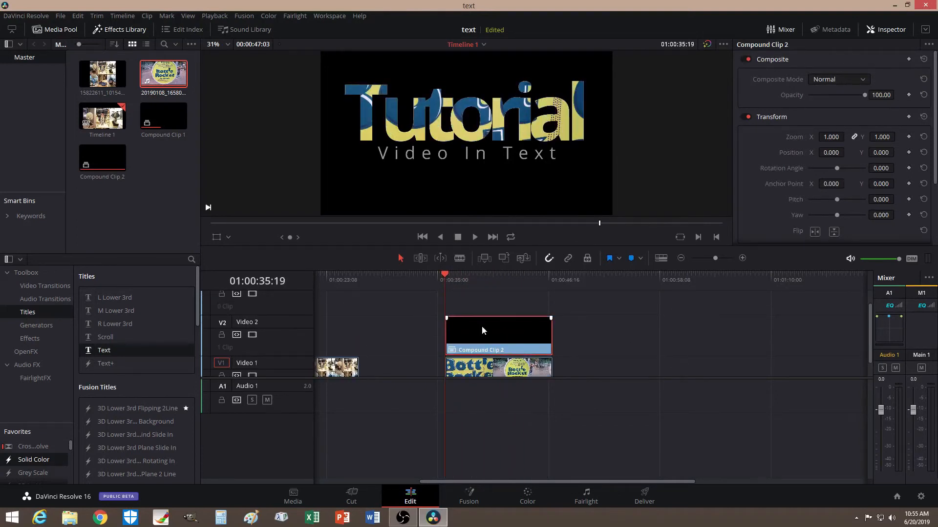
pyautogui.click(910, 137)
pyautogui.click(908, 153)
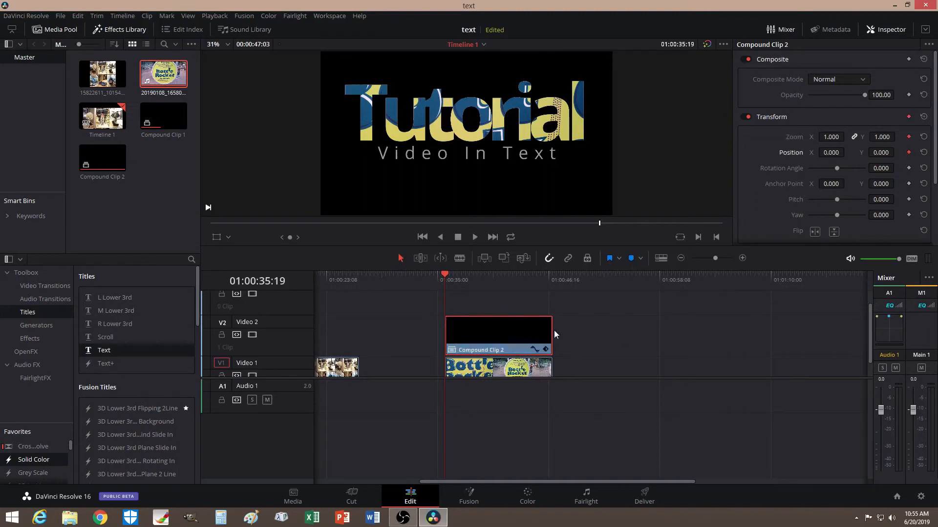
pyautogui.moveTo(444, 274); pyautogui.dragTo(473, 276)
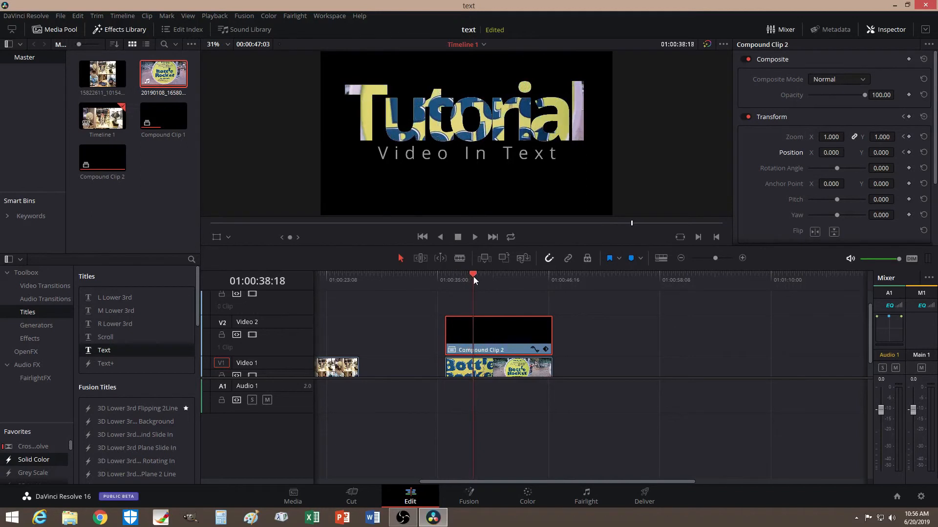
pyautogui.moveTo(830, 137); pyautogui.dragTo(863, 137)
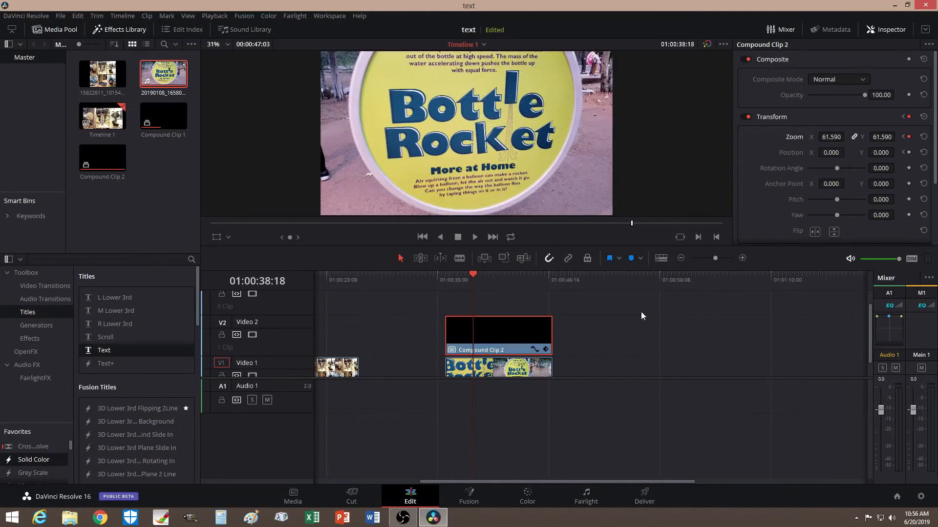
# Play back the compound clip's zoom animation from its start at 01:00:35:19, and return the playhead there.
pyautogui.moveTo(473, 275); pyautogui.dragTo(444, 275)
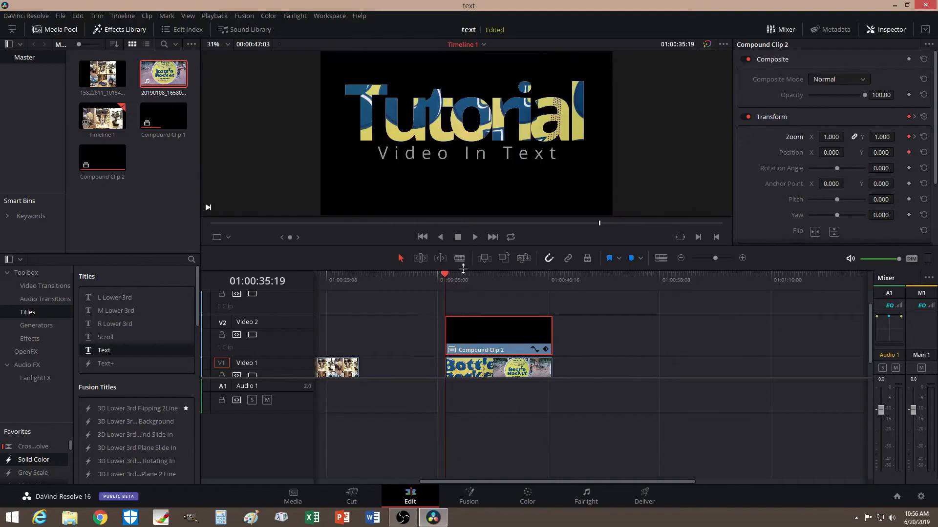
pyautogui.click(475, 238)
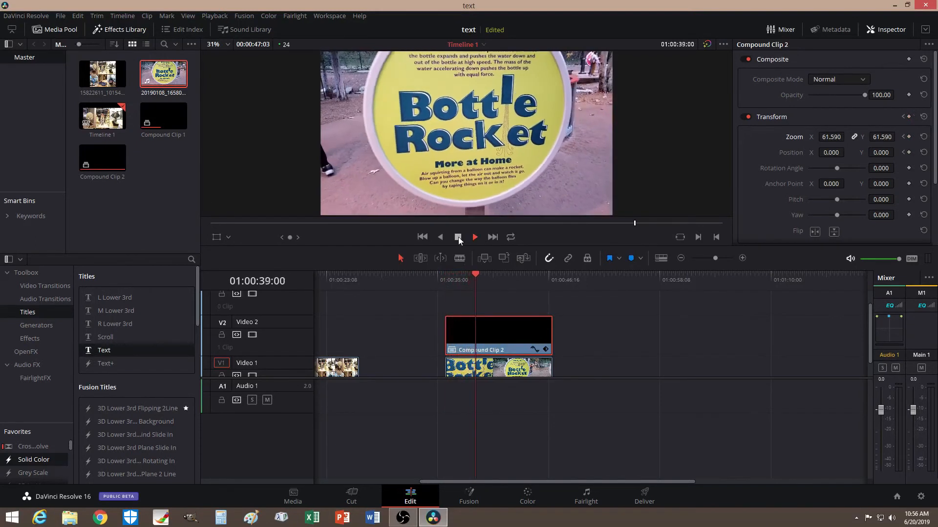
pyautogui.click(458, 237)
pyautogui.moveTo(478, 276); pyautogui.dragTo(444, 277)
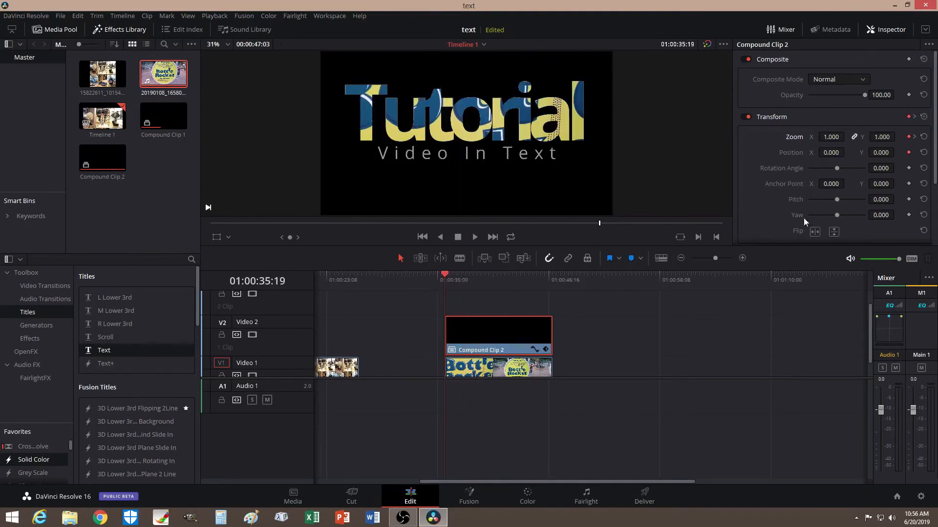
# Reset the compound clip's zoom and position keyframes, and keyframe both properties at 01:00:38:01 instead.
pyautogui.click(923, 137)
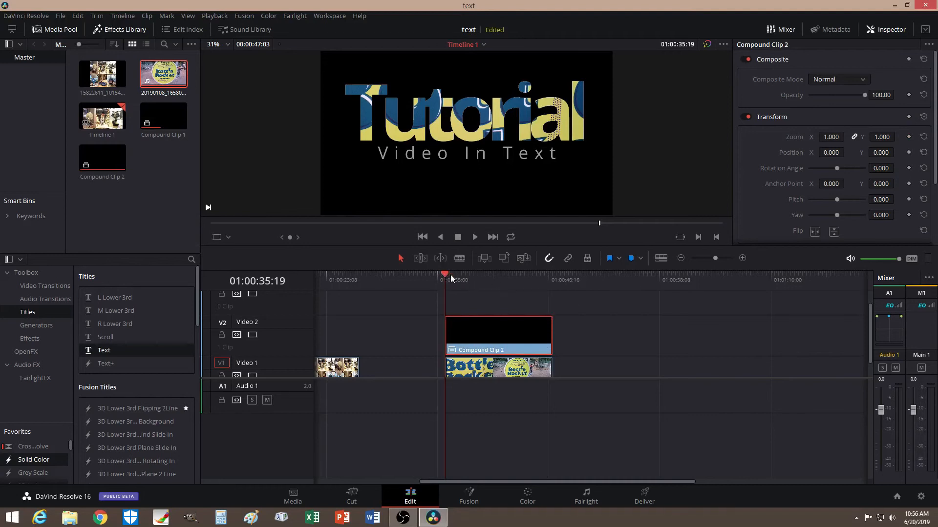
pyautogui.moveTo(451, 280); pyautogui.dragTo(467, 279)
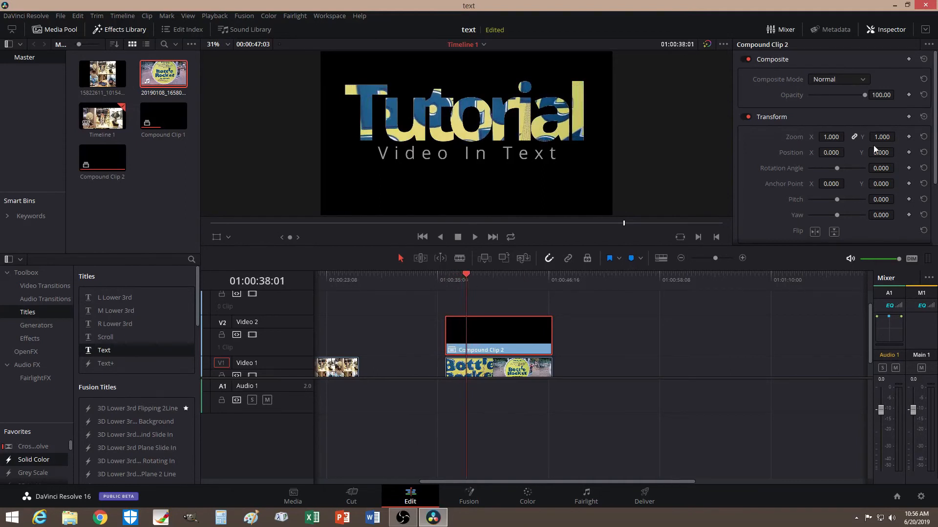
pyautogui.click(908, 137)
pyautogui.click(908, 152)
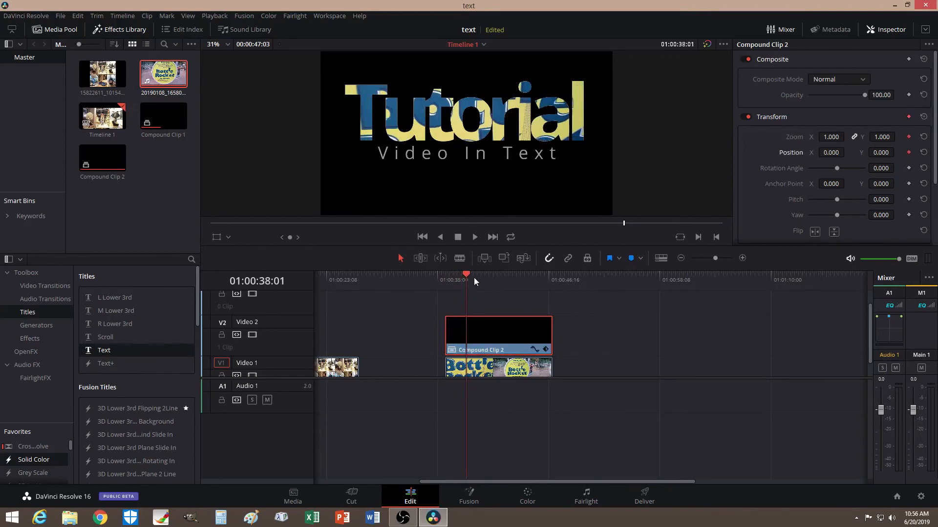
# Set the compound clip's zoom to 78.730 at 01:00:41:05 so the zoom-in ends there.
pyautogui.moveTo(470, 274); pyautogui.dragTo(498, 281)
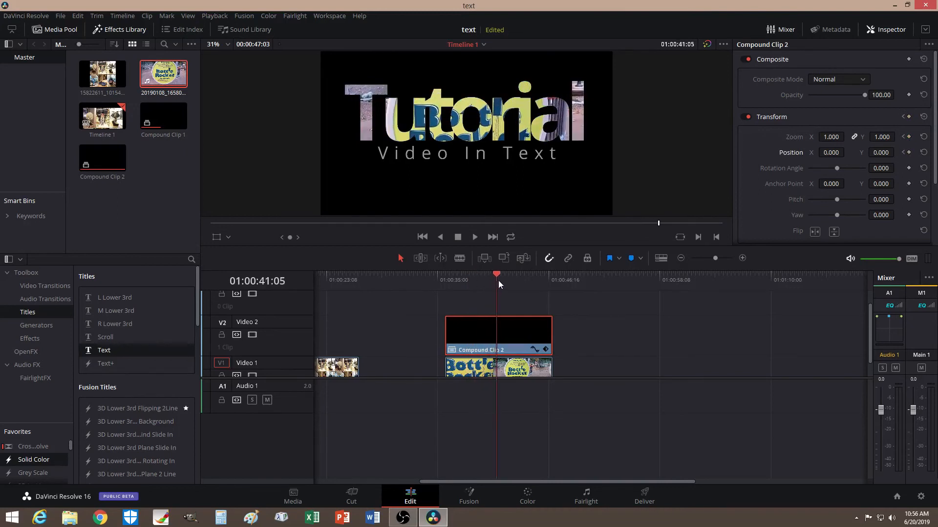
pyautogui.moveTo(830, 138); pyautogui.dragTo(935, 138)
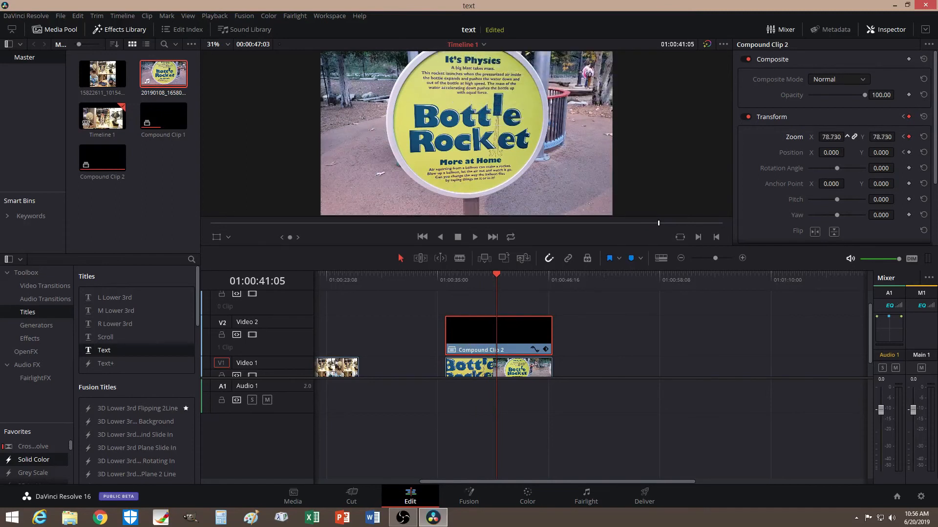
pyautogui.moveTo(828, 139); pyautogui.dragTo(829, 140)
# Preview the delayed zoom-in from the compound clip's start, and return the playhead to 01:00:35:19.
pyautogui.moveTo(495, 278); pyautogui.dragTo(444, 276)
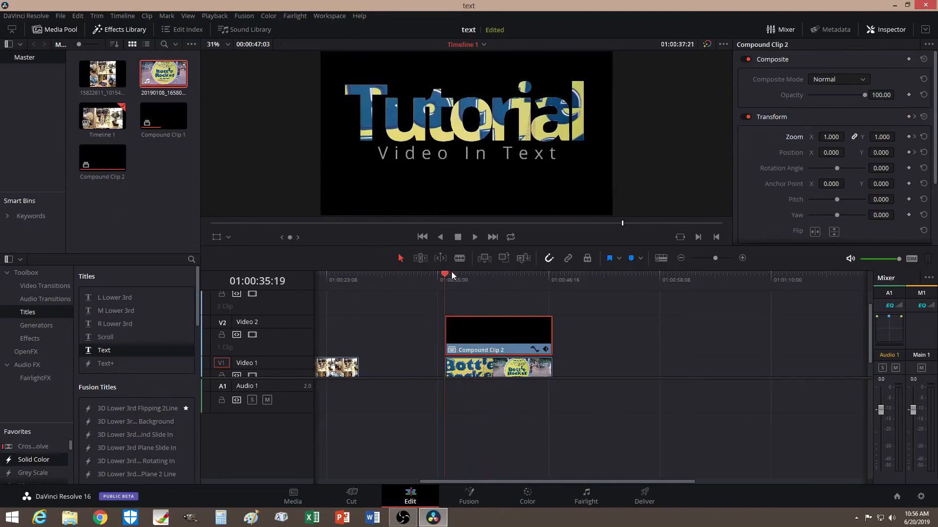
pyautogui.click(474, 238)
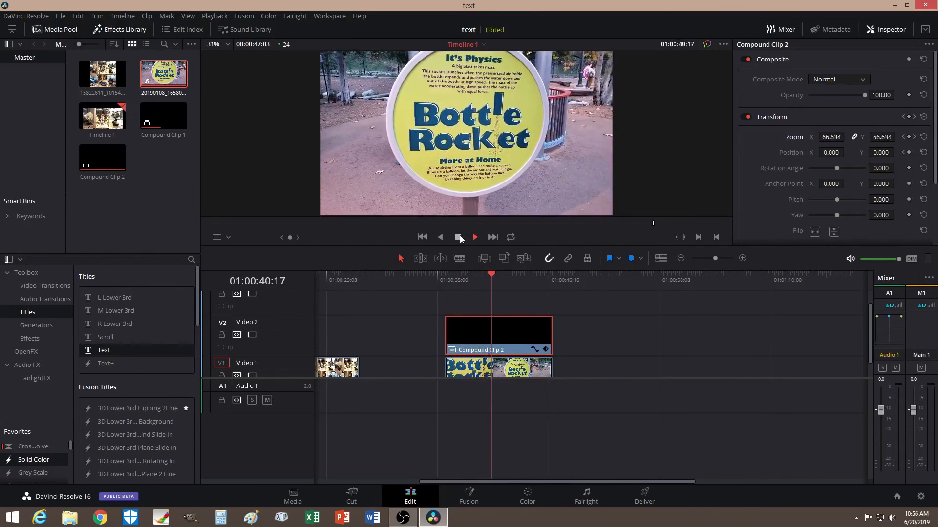
pyautogui.click(458, 237)
pyautogui.moveTo(496, 272); pyautogui.dragTo(447, 277)
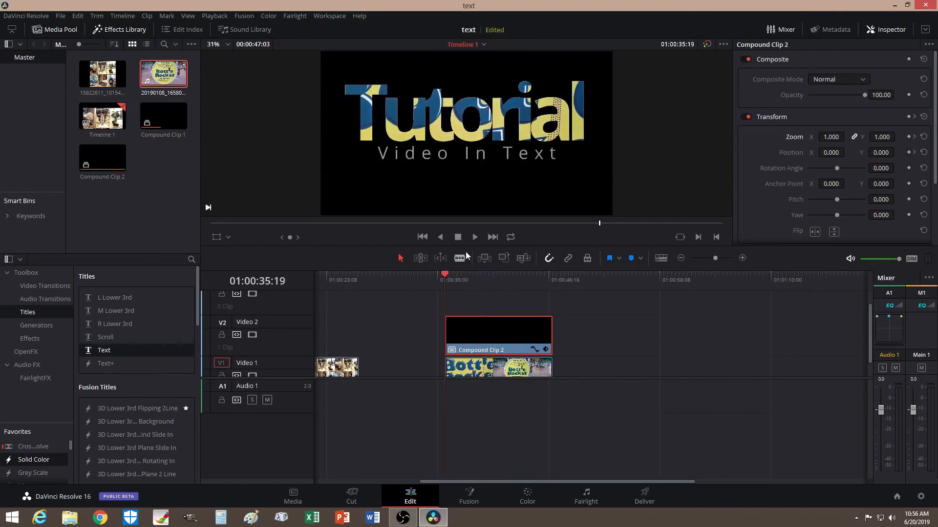